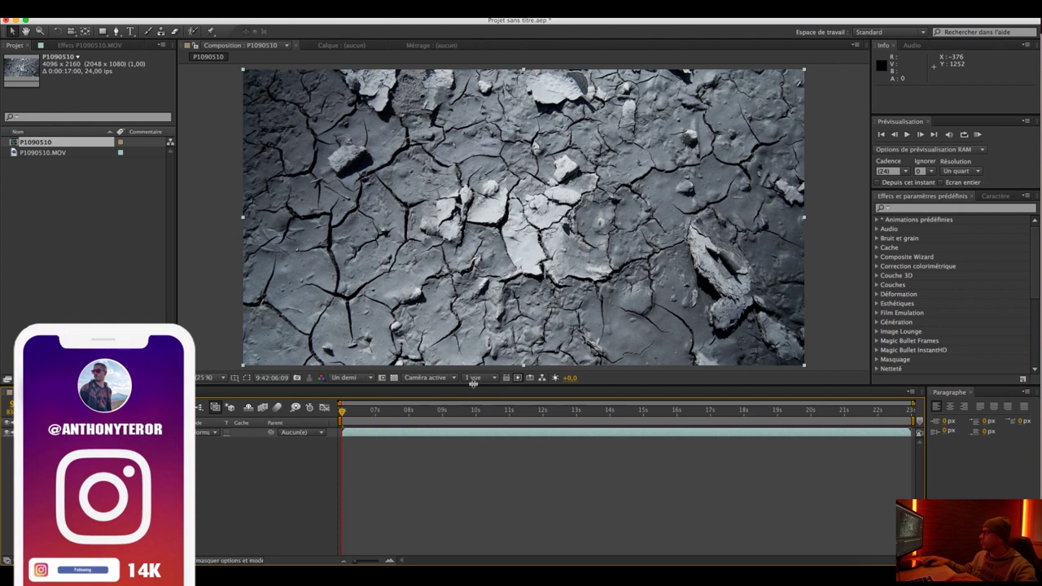
# - Move the current time to 9:42:07:11 and set the composition preview resolution to a quarter (Un quart)
pyautogui.click(352, 377)
pyautogui.click(364, 405)
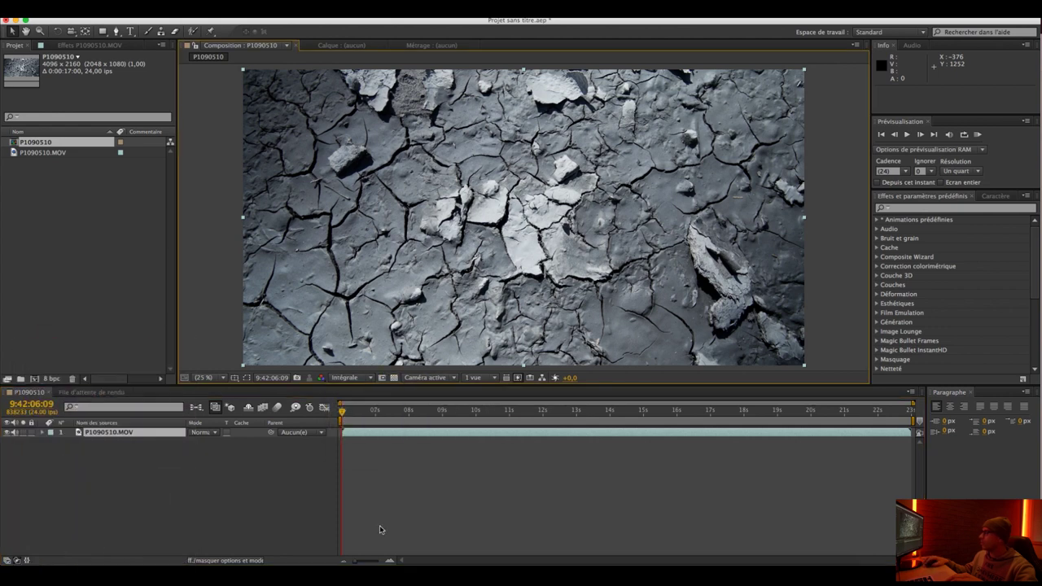
pyautogui.click(377, 414)
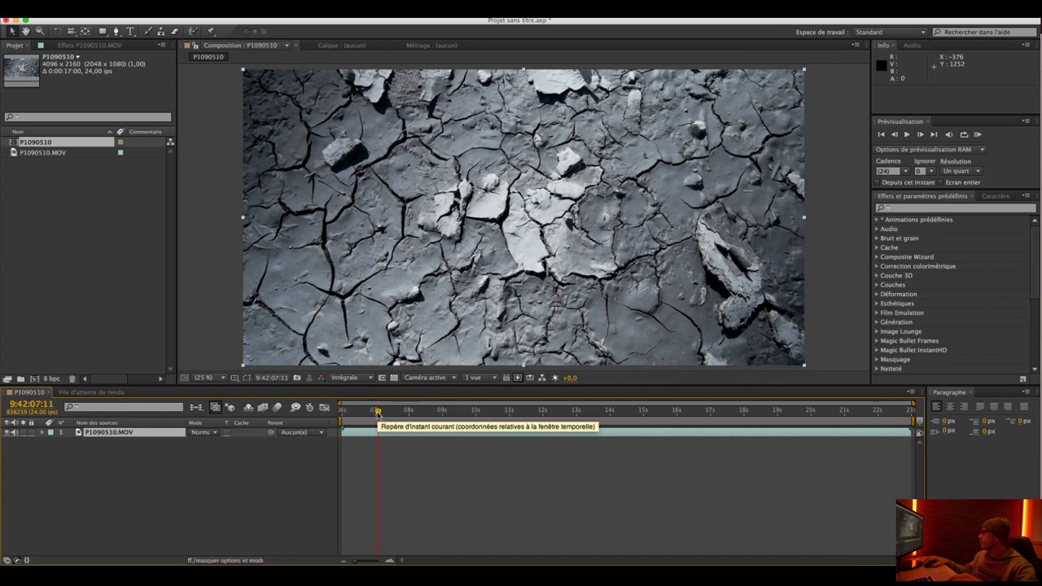
pyautogui.click(283, 148)
pyautogui.click(250, 10)
pyautogui.click(121, 195)
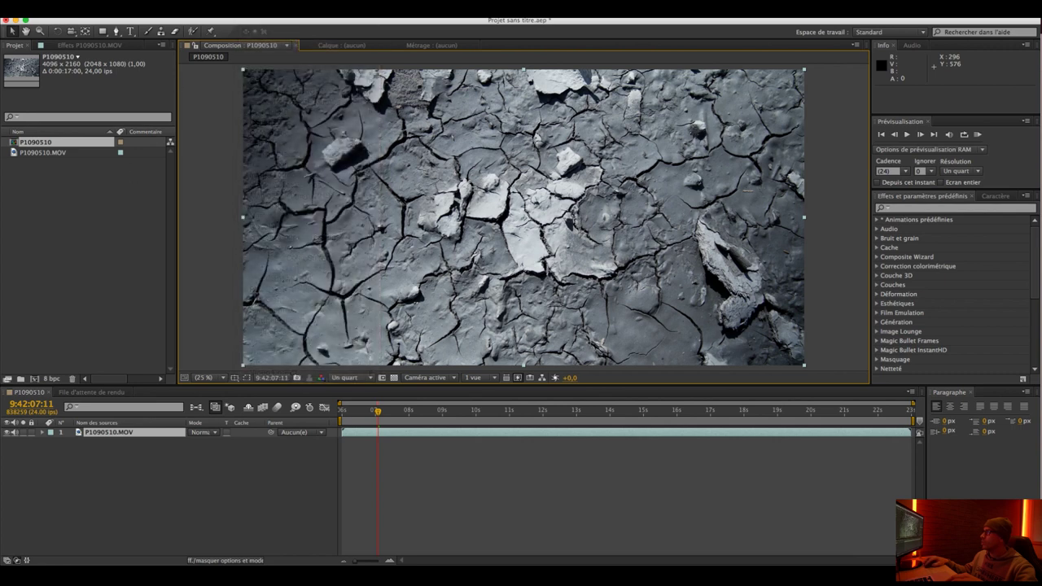
# - Create an adjustment layer (Calque d'effets) above the P1090510.MOV clip and name it etalo
pyautogui.click(218, 10)
pyautogui.moveTo(225, 22)
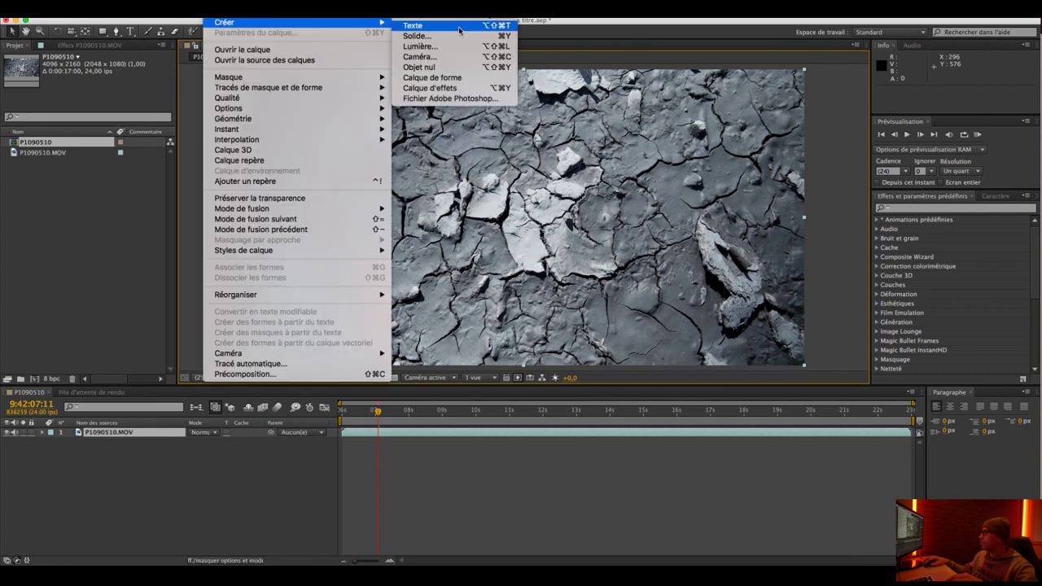
pyautogui.click(446, 88)
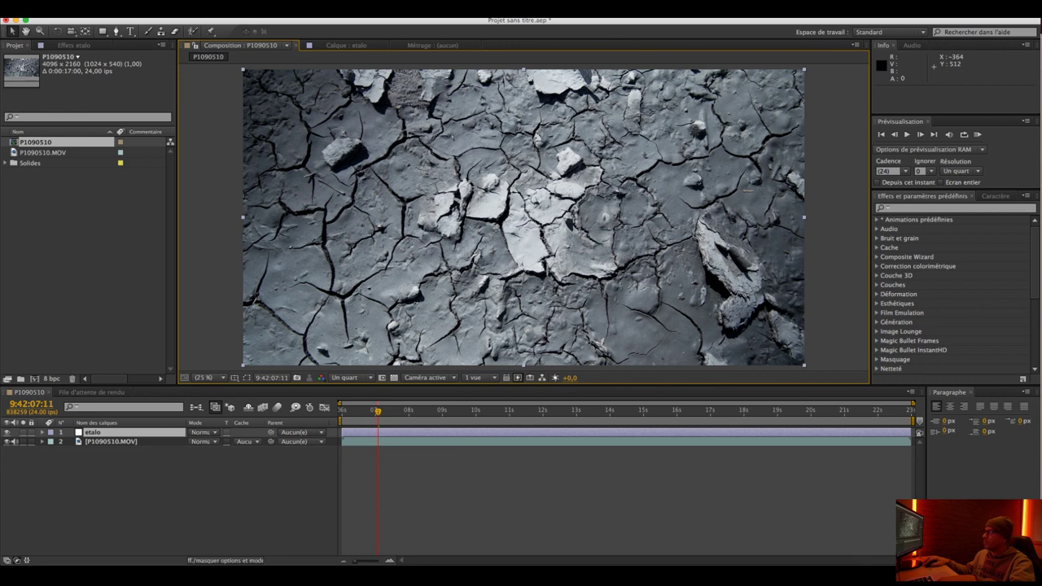
# - Create a second adjustment layer above etalo and rename it colorisation
pyautogui.click(225, 11)
pyautogui.moveTo(225, 22)
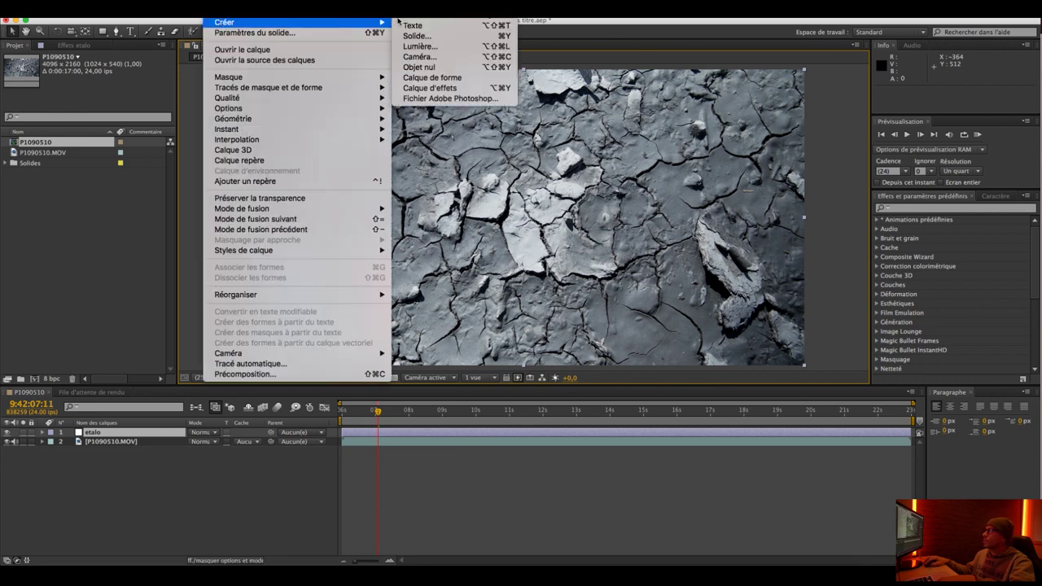
pyautogui.click(420, 89)
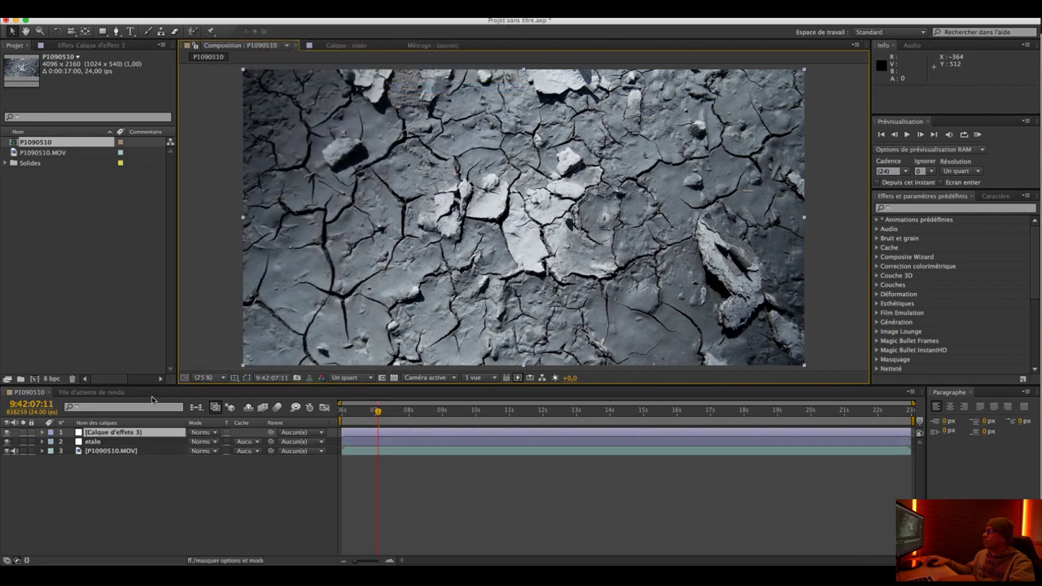
pyautogui.rightClick(118, 436)
pyautogui.click(151, 560)
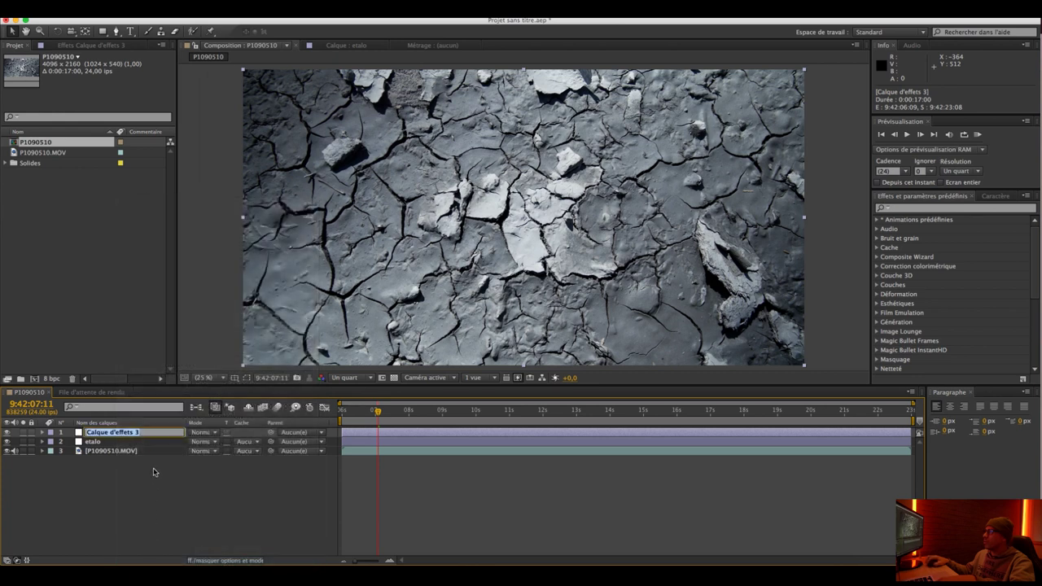
pyautogui.write('colo')
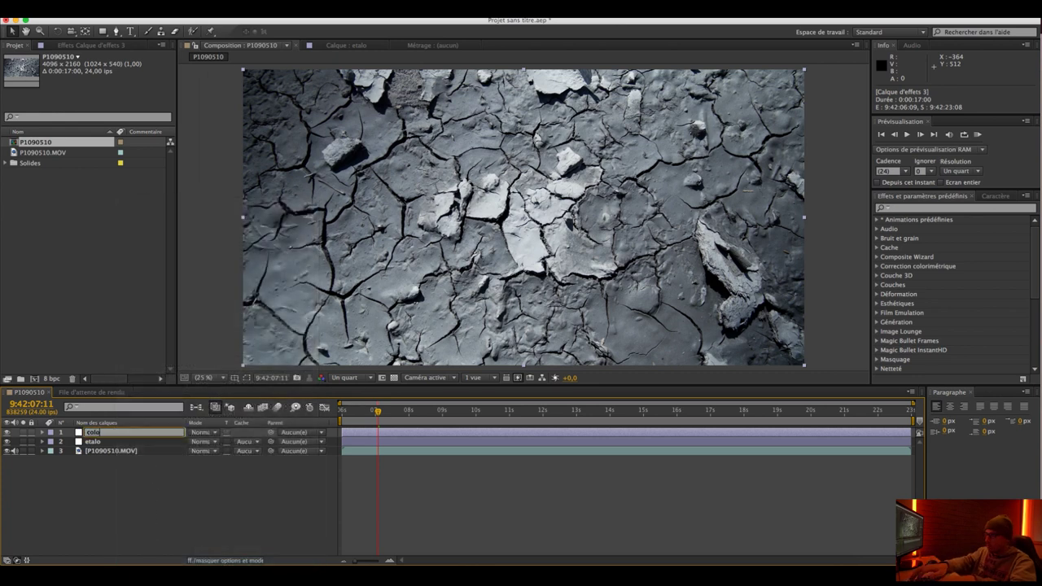
pyautogui.write('risation')
pyautogui.press('Return')
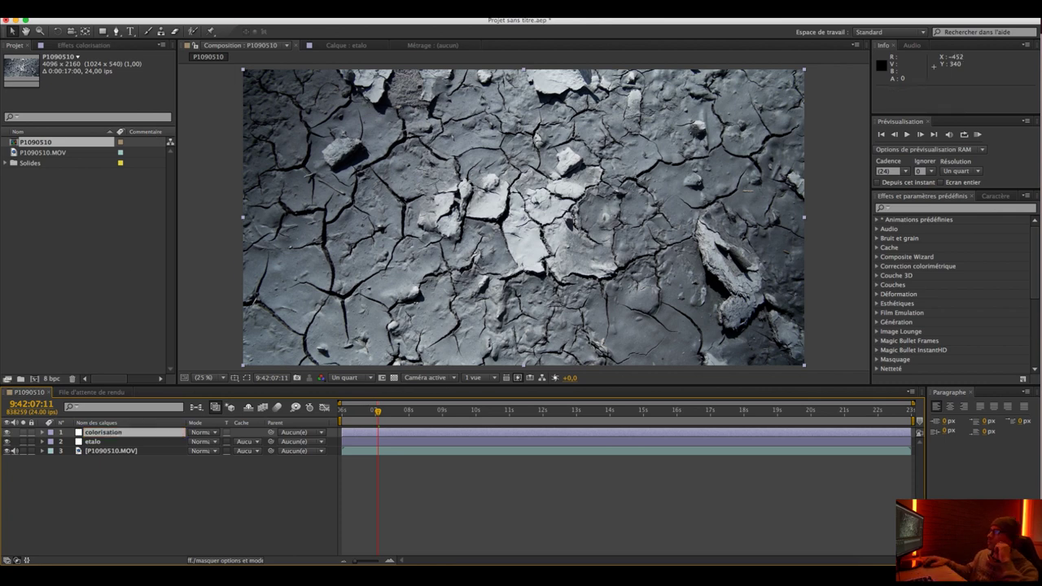
# - Apply the Red Giant LUT Buddy effect to the colorisation layer
pyautogui.click(255, 11)
pyautogui.moveTo(339, 270)
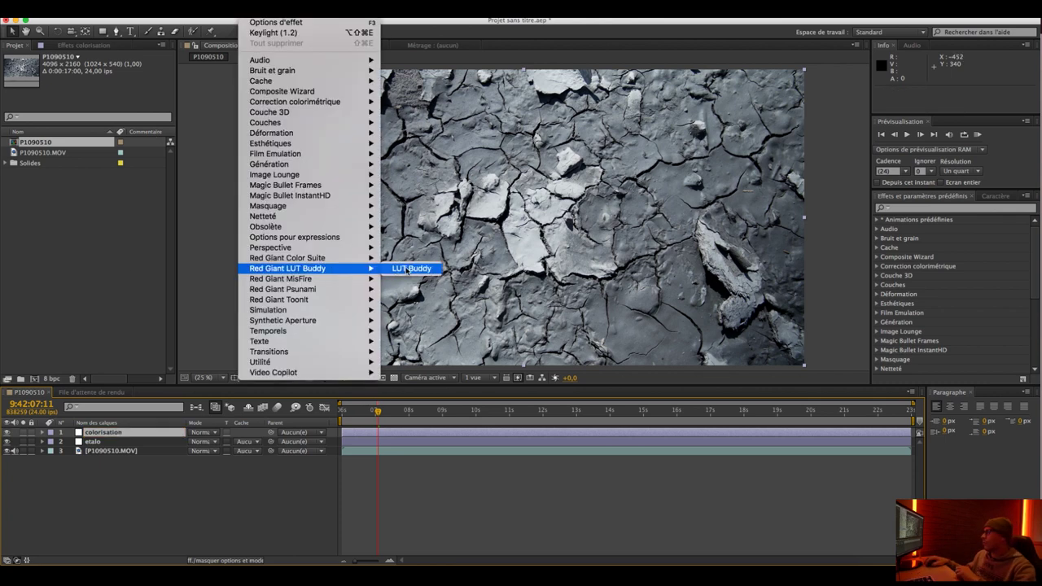
pyautogui.click(406, 269)
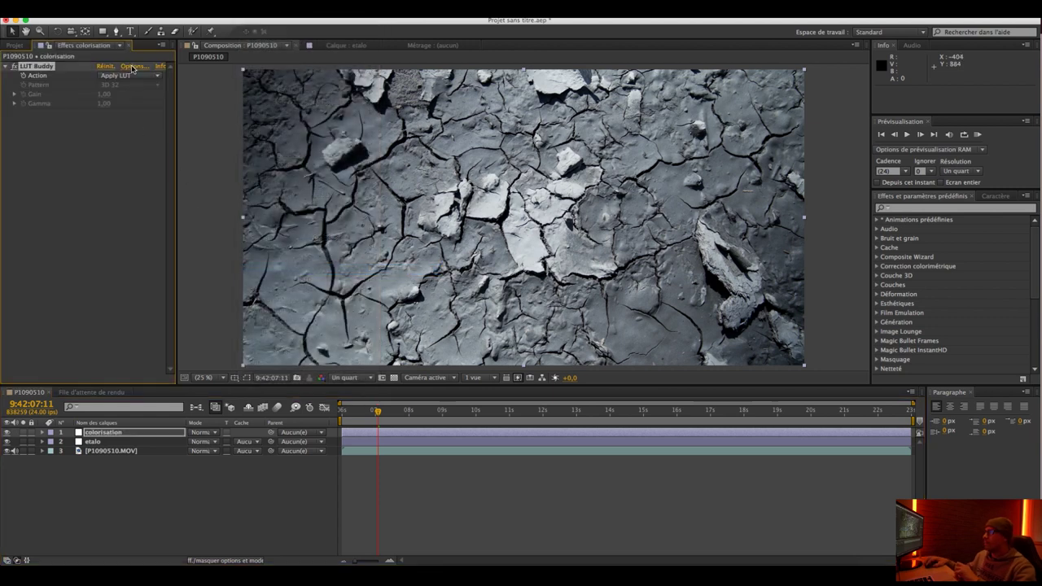
# - Import the M31 - LOG.cube file from the LUT Lourd folder into LUT Buddy and accept the options
pyautogui.click(133, 66)
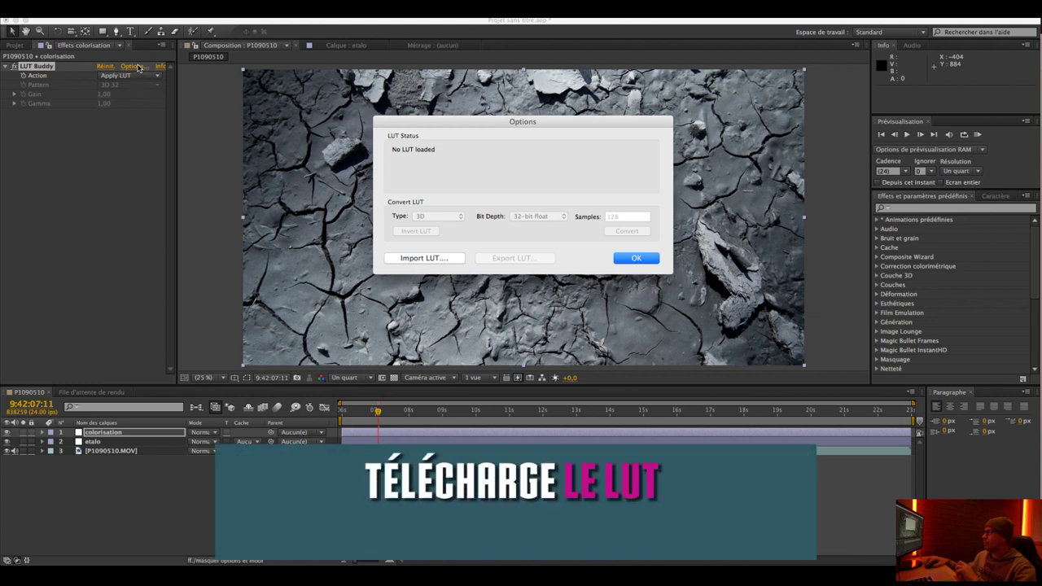
pyautogui.click(434, 259)
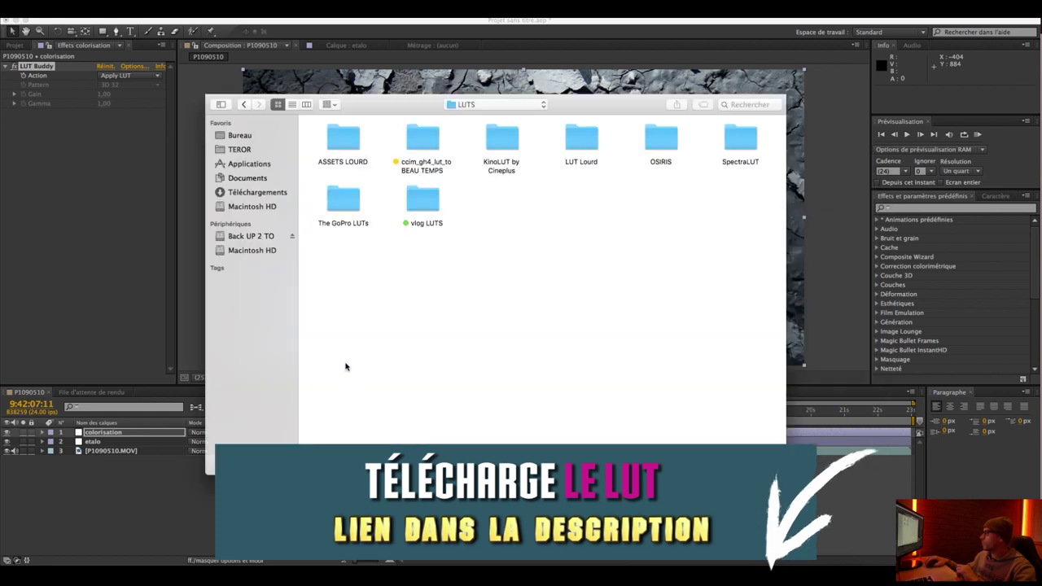
pyautogui.doubleClick(586, 147)
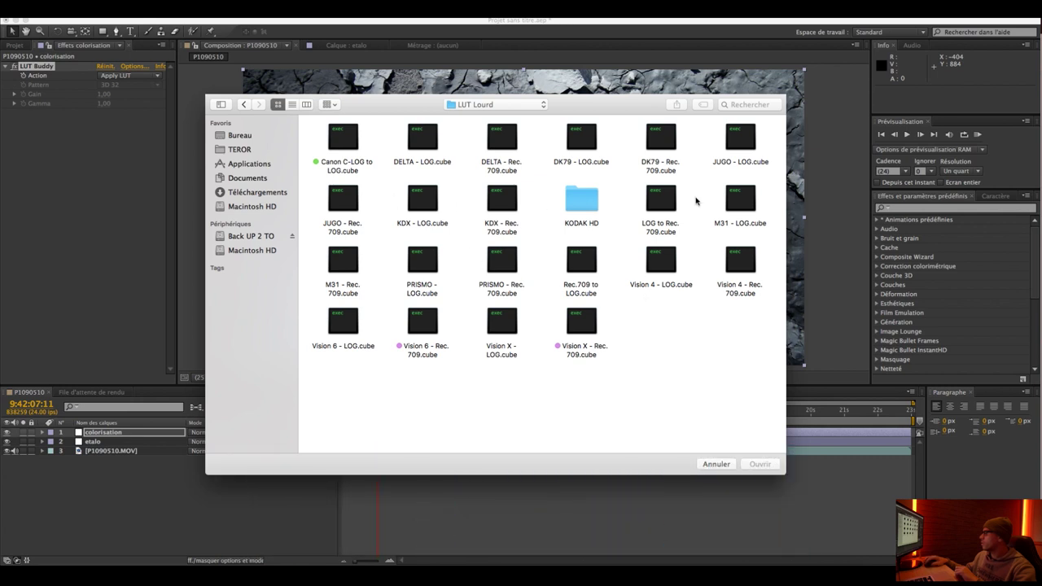
pyautogui.click(588, 271)
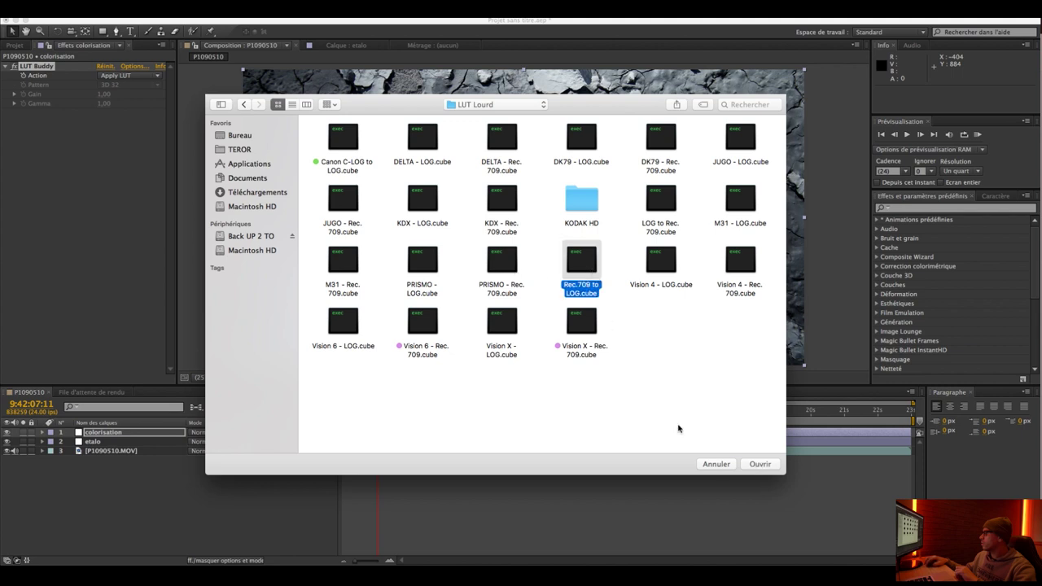
pyautogui.click(748, 213)
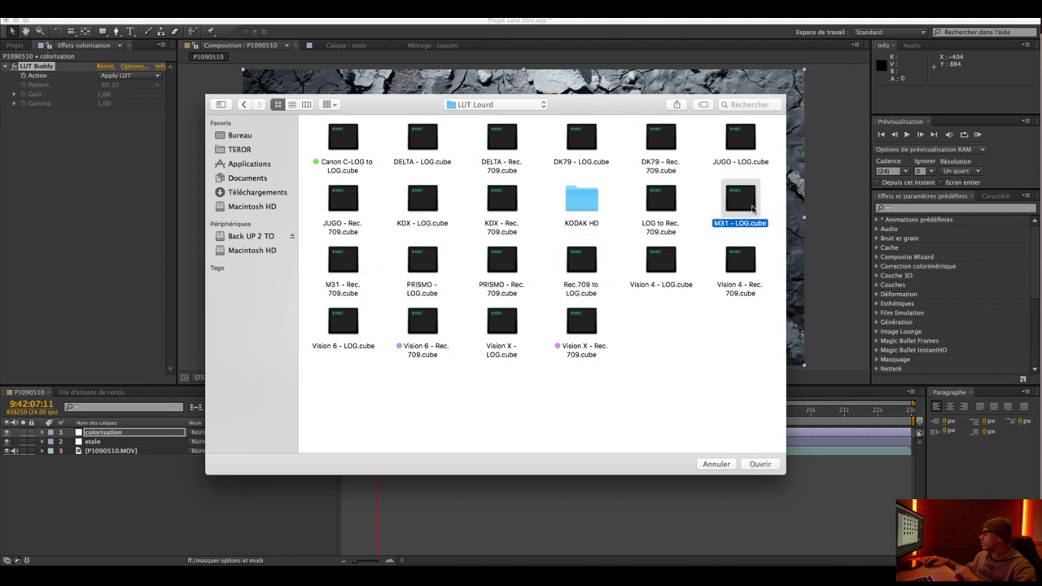
pyautogui.press('Return')
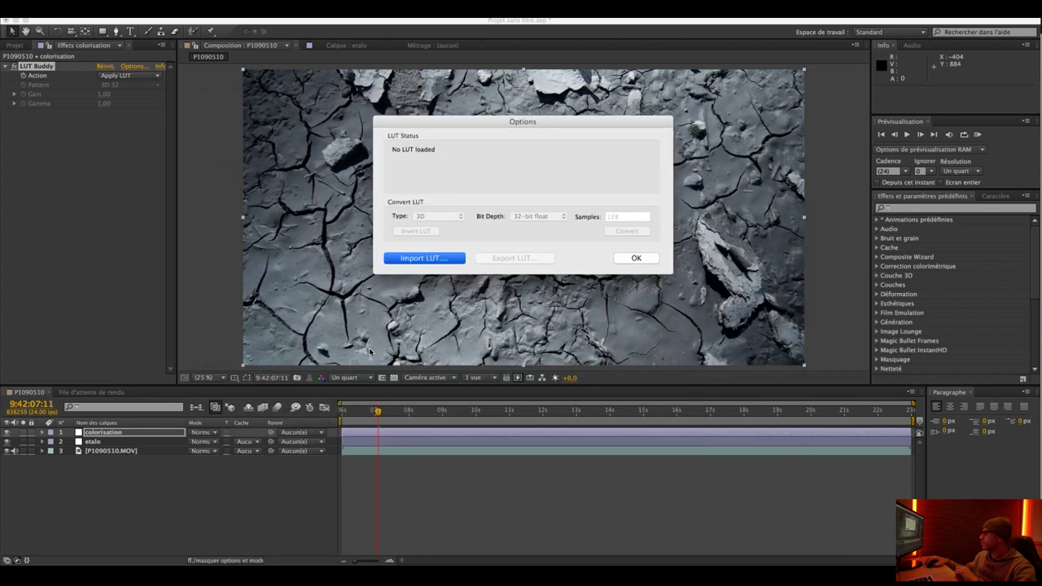
pyautogui.click(630, 261)
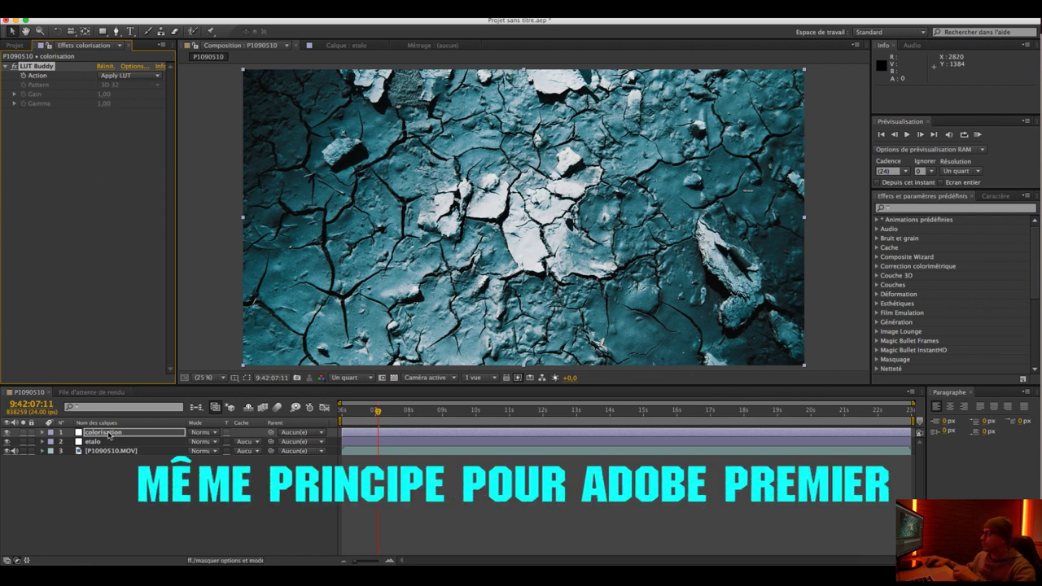
pyautogui.click(131, 442)
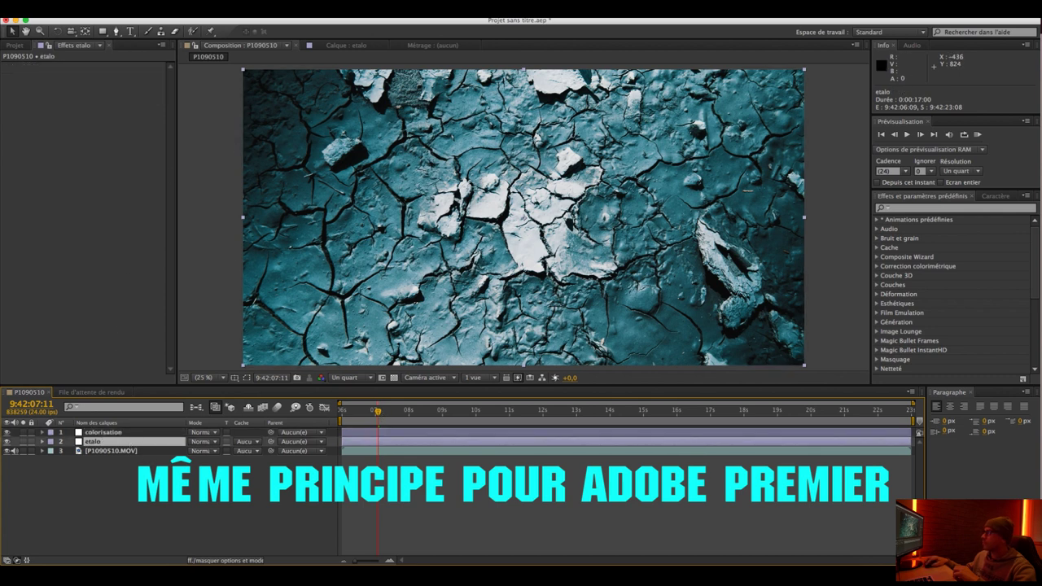
pyautogui.click(256, 11)
pyautogui.click(173, 123)
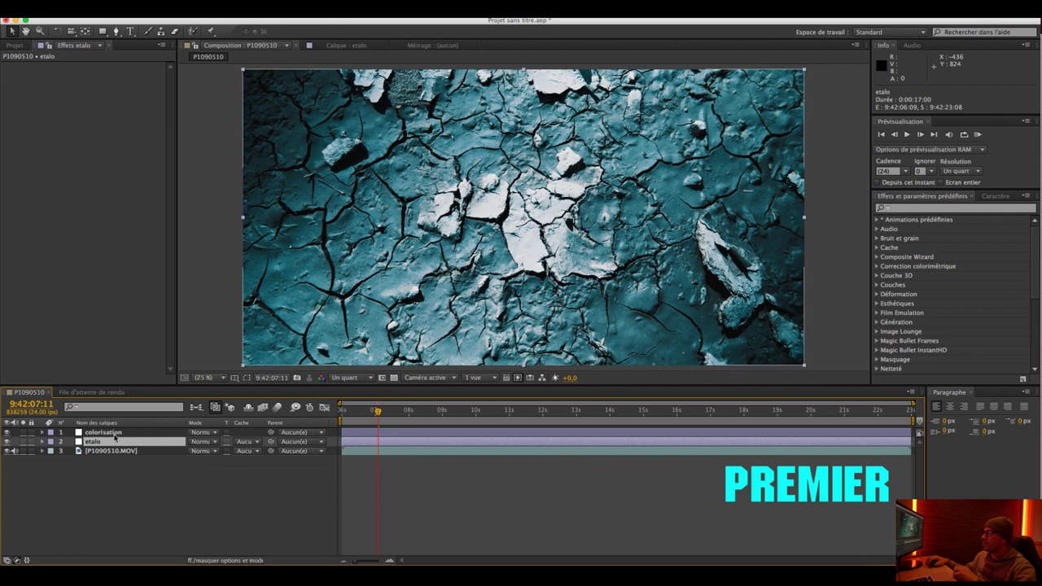
# - Lower the opacity of the colorisation layer to soften the LUT's look, and collapse the layer's properties
pyautogui.click(113, 433)
pyautogui.click(42, 435)
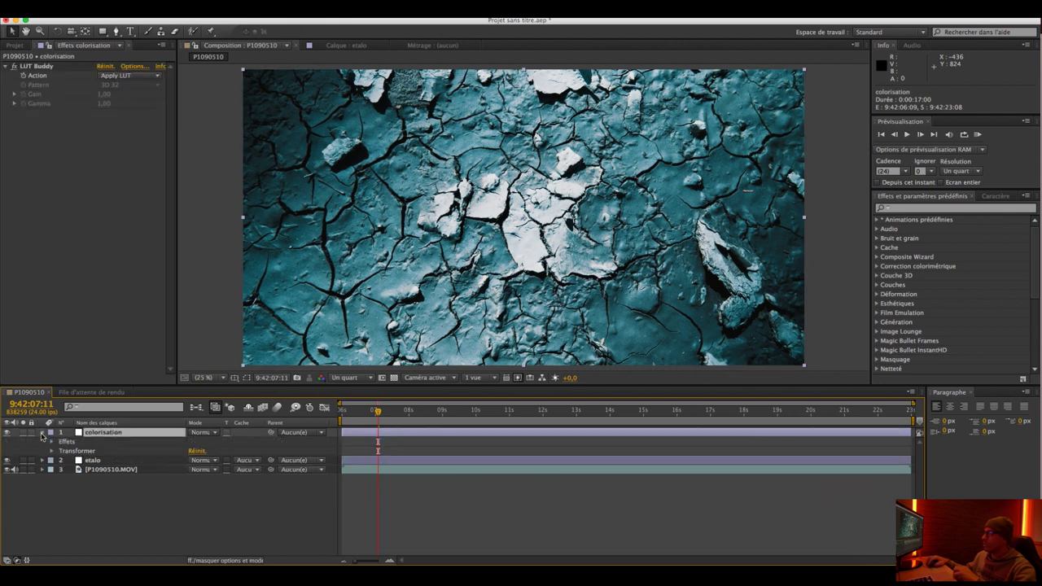
pyautogui.click(54, 453)
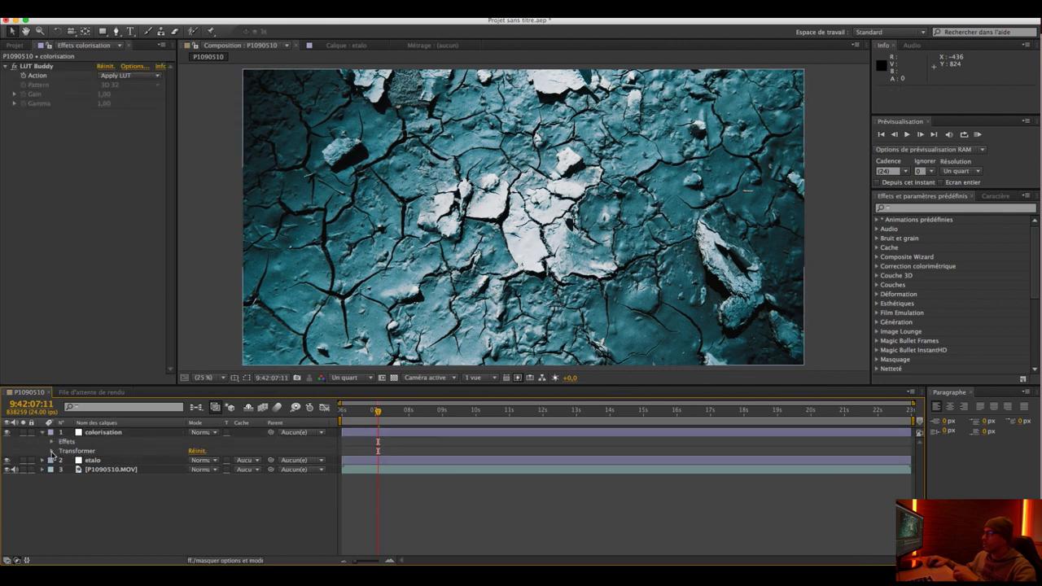
pyautogui.click(51, 452)
pyautogui.moveTo(195, 497); pyautogui.dragTo(154, 495)
pyautogui.click(39, 436)
pyautogui.click(42, 432)
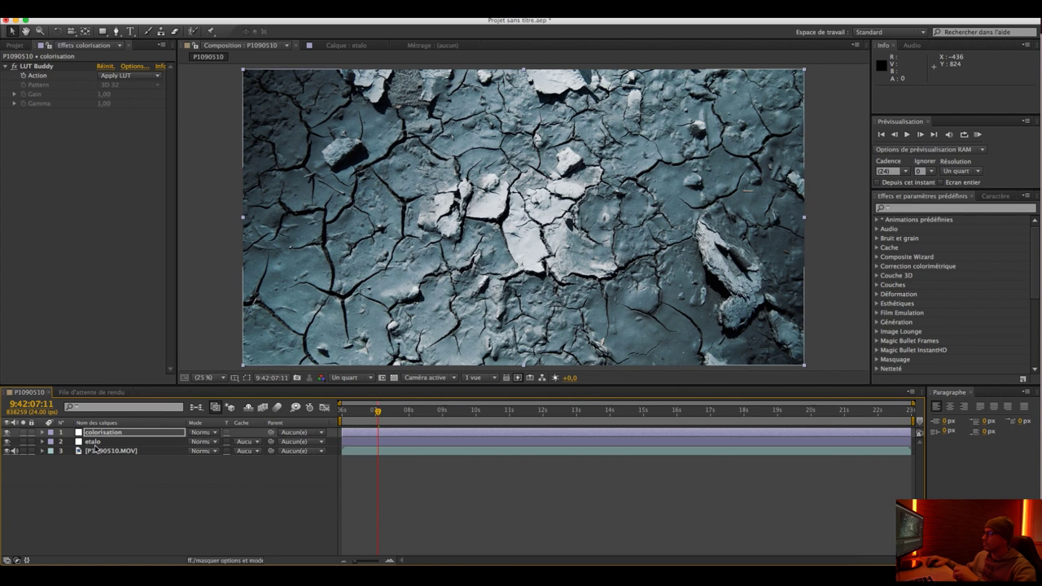
# - Apply the Curves (Courbes) color correction effect to the etalo layer
pyautogui.click(94, 441)
pyautogui.click(252, 9)
pyautogui.moveTo(263, 104)
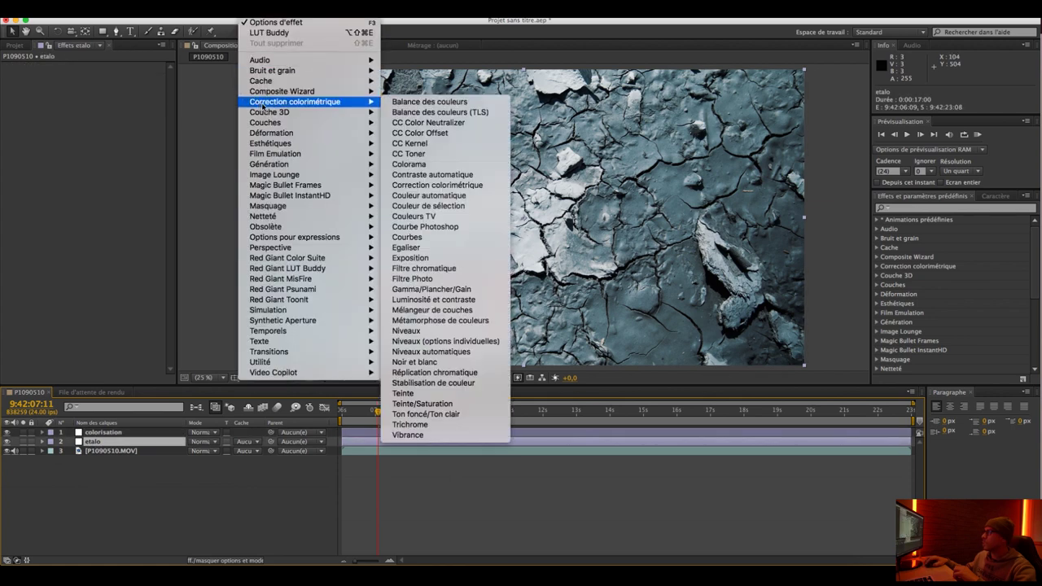
pyautogui.click(416, 236)
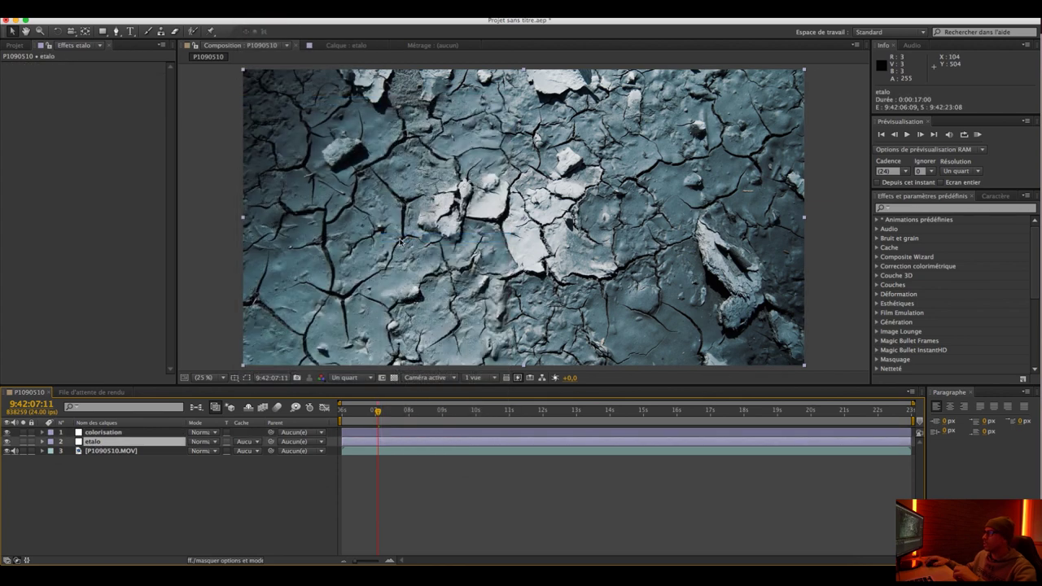
# - Shape the etalo layer's RGB curve into an S by pulling the shadows down and raising the highlights
pyautogui.click(97, 118)
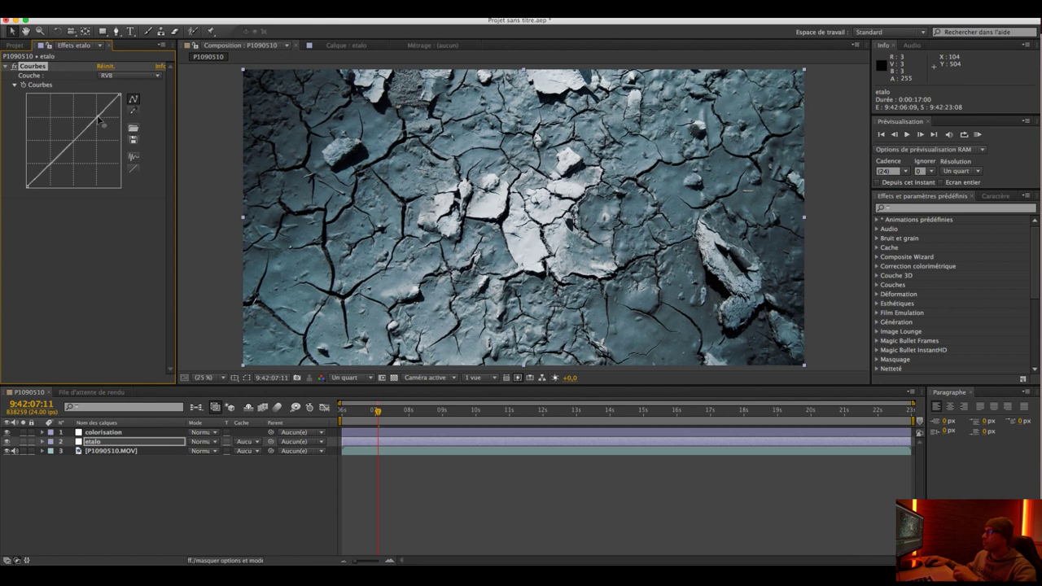
pyautogui.moveTo(70, 149); pyautogui.dragTo(44, 179)
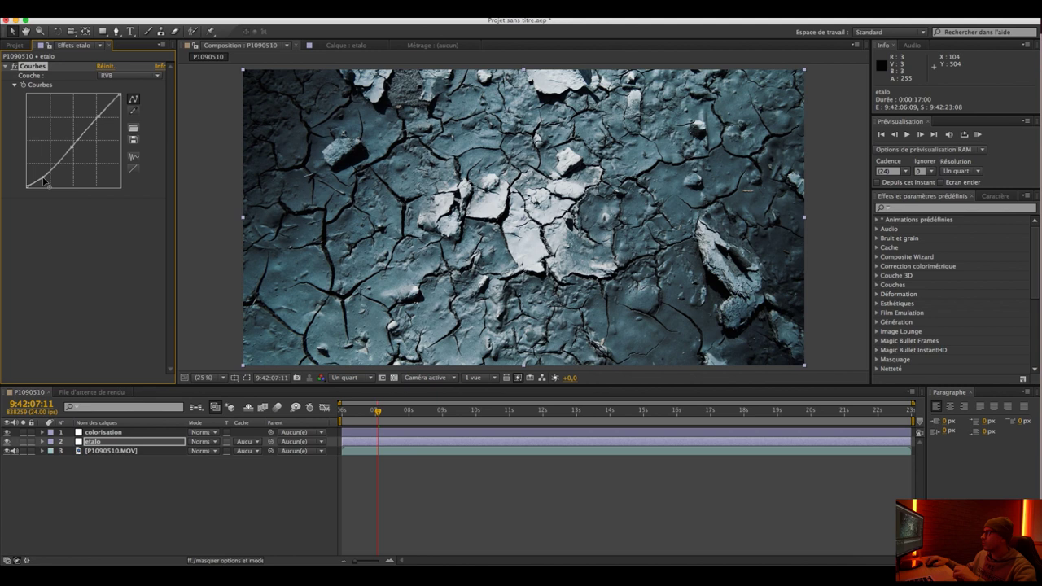
pyautogui.moveTo(72, 146); pyautogui.dragTo(96, 122)
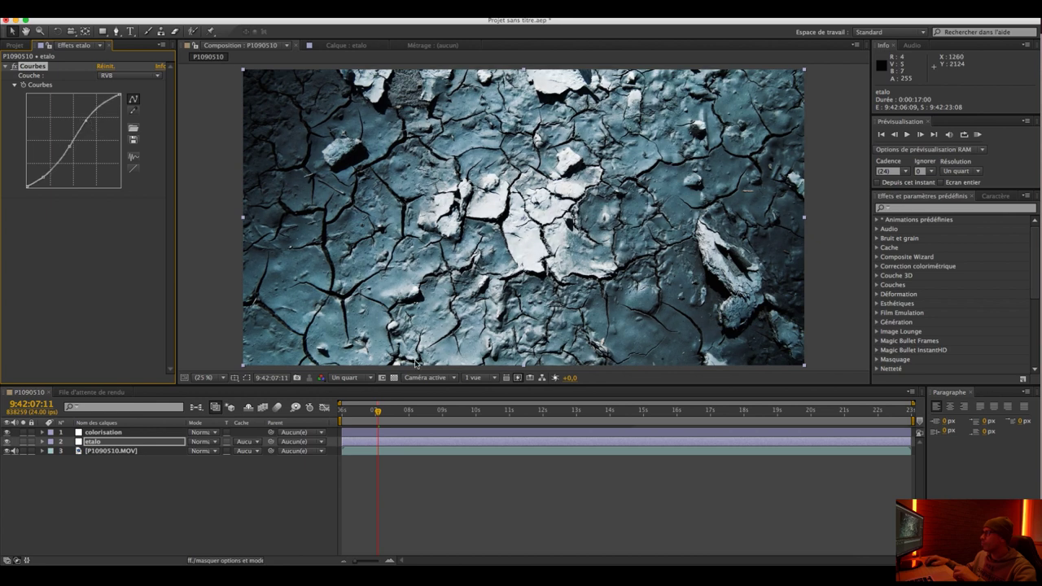
# - Set the preview resolution to full (Intégrale) and shift the curve's upper points to brighten the midtones and highlights
pyautogui.click(353, 378)
pyautogui.click(149, 226)
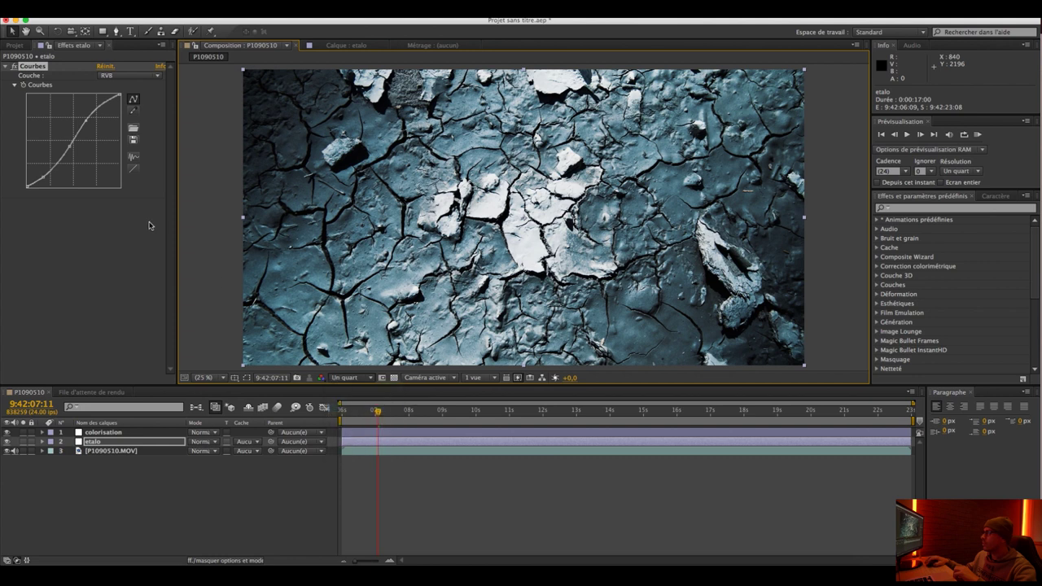
pyautogui.click(88, 122)
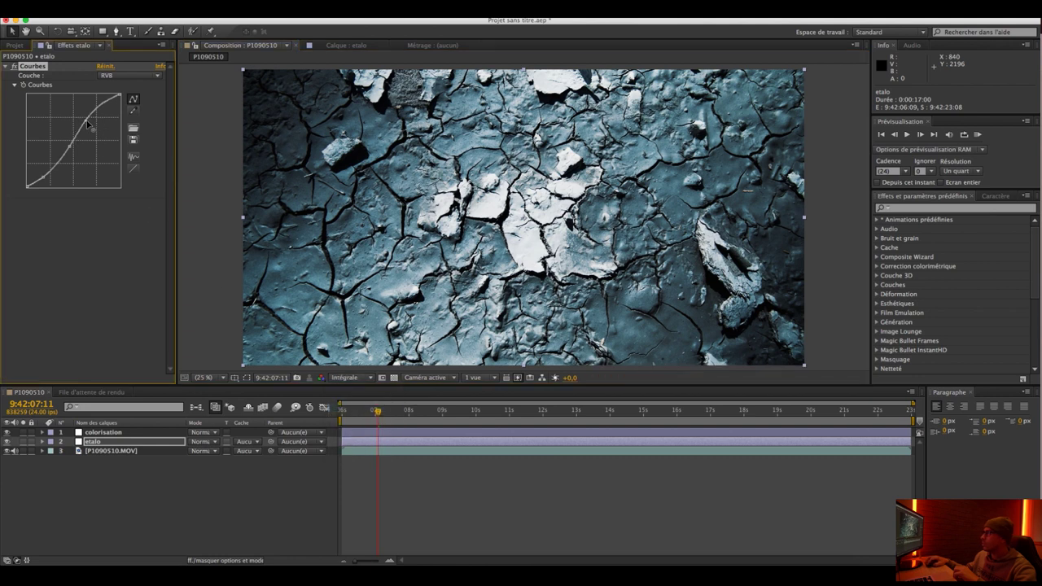
pyautogui.moveTo(91, 124); pyautogui.dragTo(80, 127)
pyautogui.click(67, 150)
pyautogui.hotkey('ctrl', 'z')
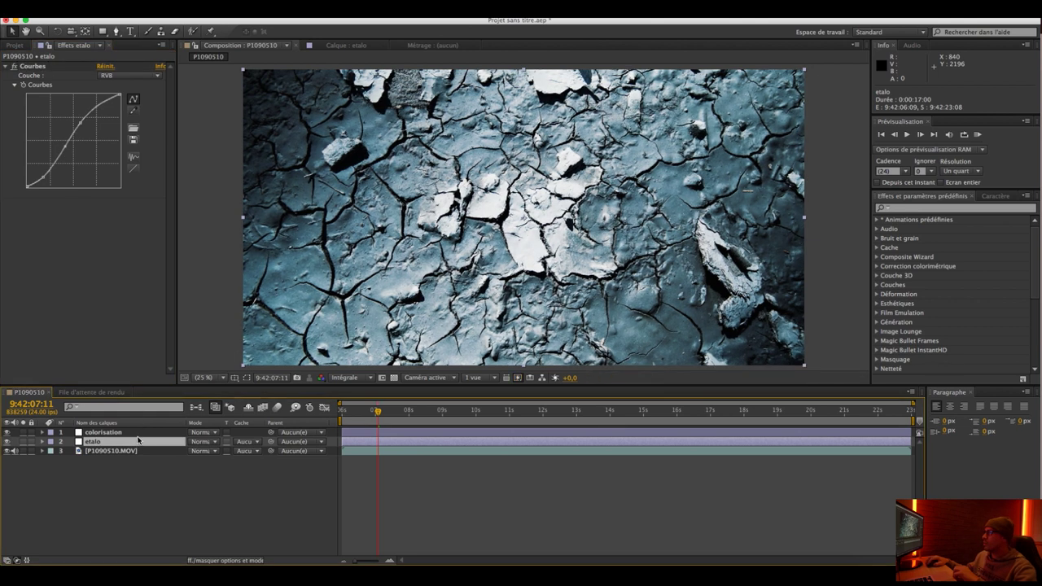
# - Readjust the colorisation layer's opacity to around 27%, fine-tune it slightly upward, and collapse the layer's properties
pyautogui.click(102, 432)
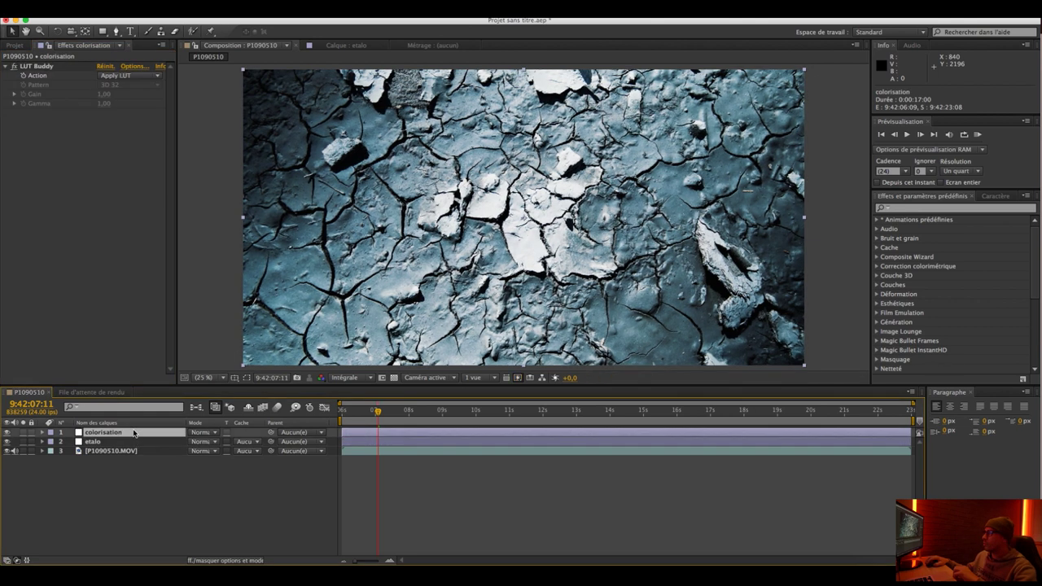
pyautogui.click(43, 433)
pyautogui.moveTo(198, 497); pyautogui.dragTo(181, 497)
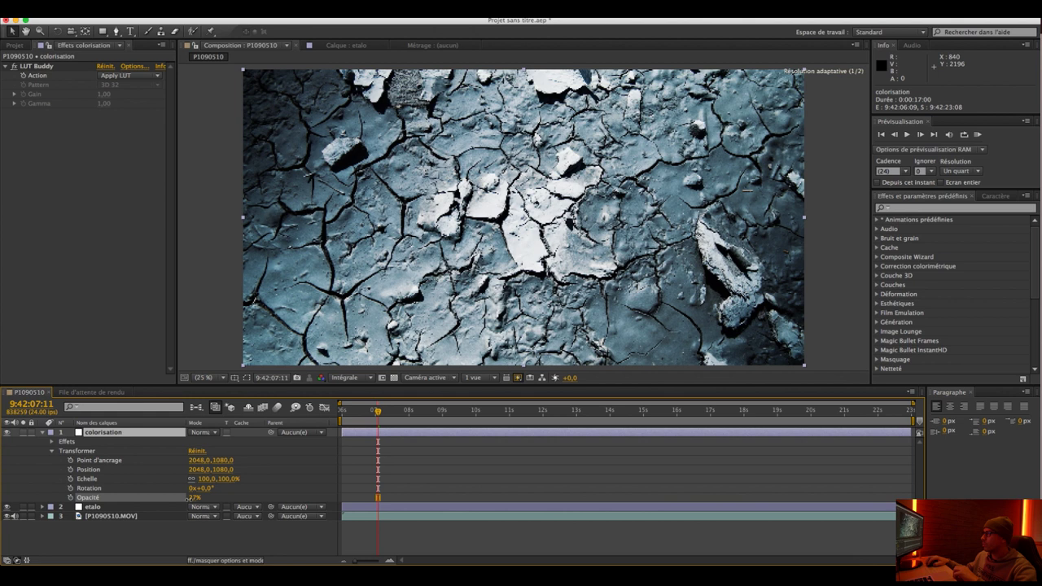
pyautogui.moveTo(183, 497); pyautogui.dragTo(188, 497)
pyautogui.click(44, 432)
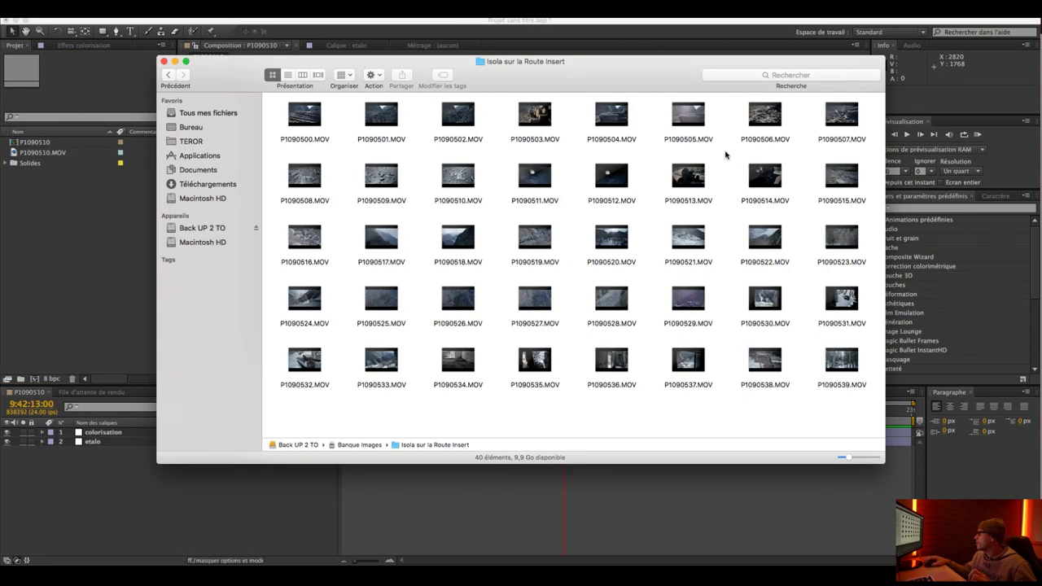
# - Import P1090522.MOV, place it beneath the etalo layer, and show the frame at 9:42:09:19
pyautogui.moveTo(776, 249)
pyautogui.moveTo(775, 249); pyautogui.dragTo(102, 217)
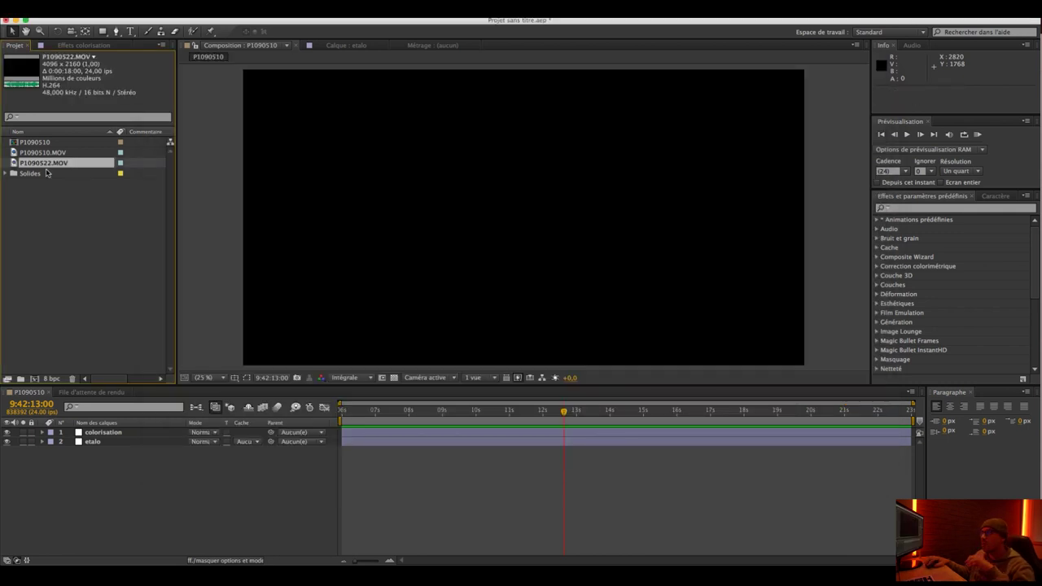
pyautogui.moveTo(14, 164); pyautogui.dragTo(120, 440)
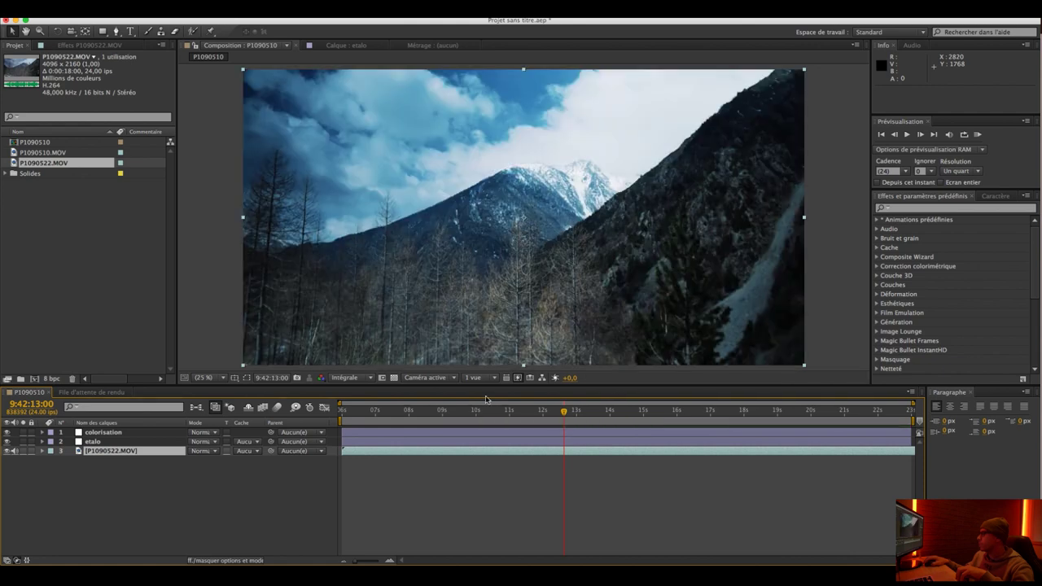
pyautogui.click(455, 413)
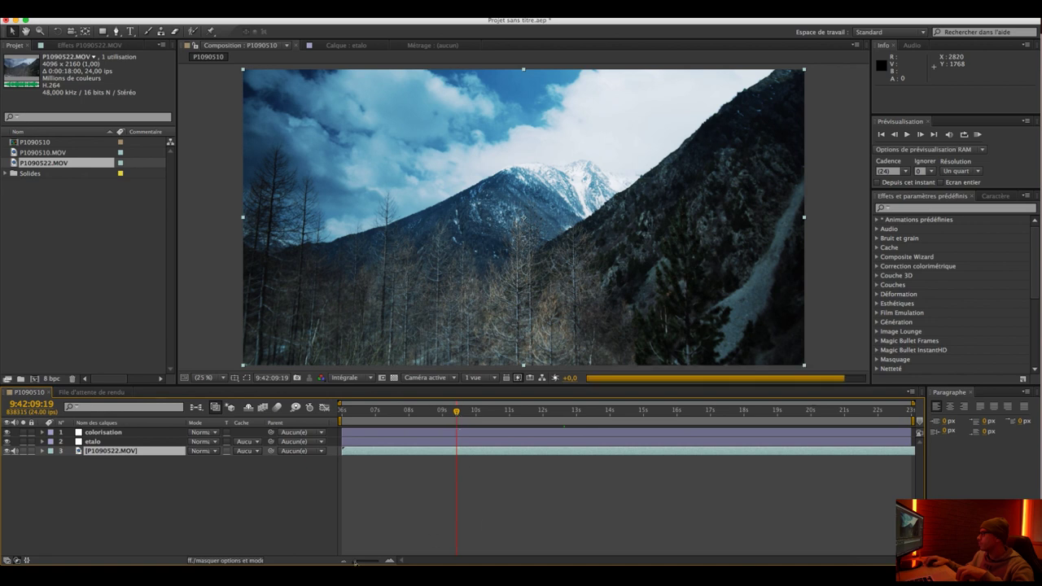
# - Compare the mountain shot with and without the colorisation layer, and review the effects on the etalo and colorisation layers
pyautogui.click(6, 432)
pyautogui.click(6, 432)
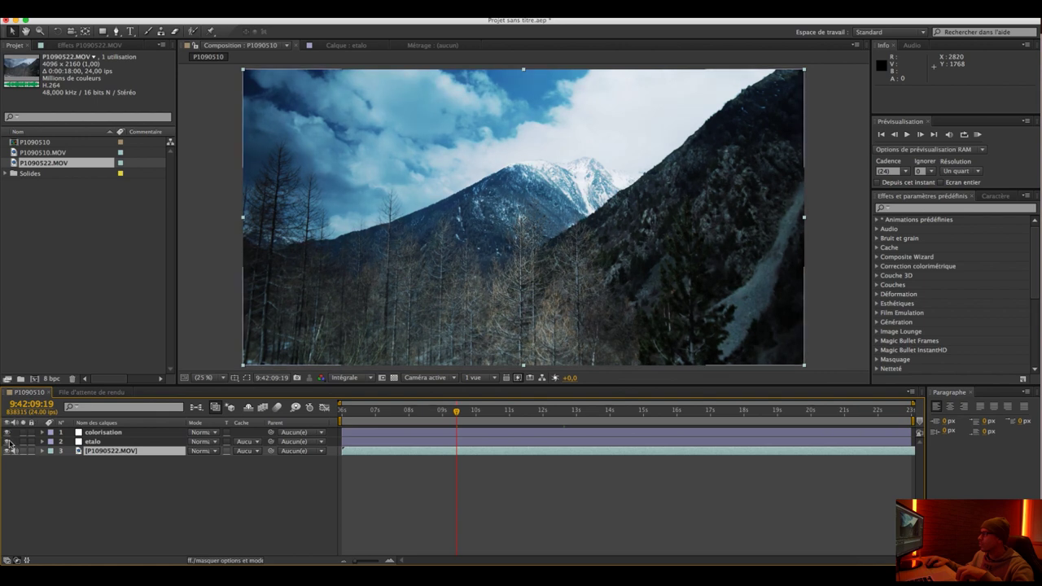
pyautogui.click(96, 443)
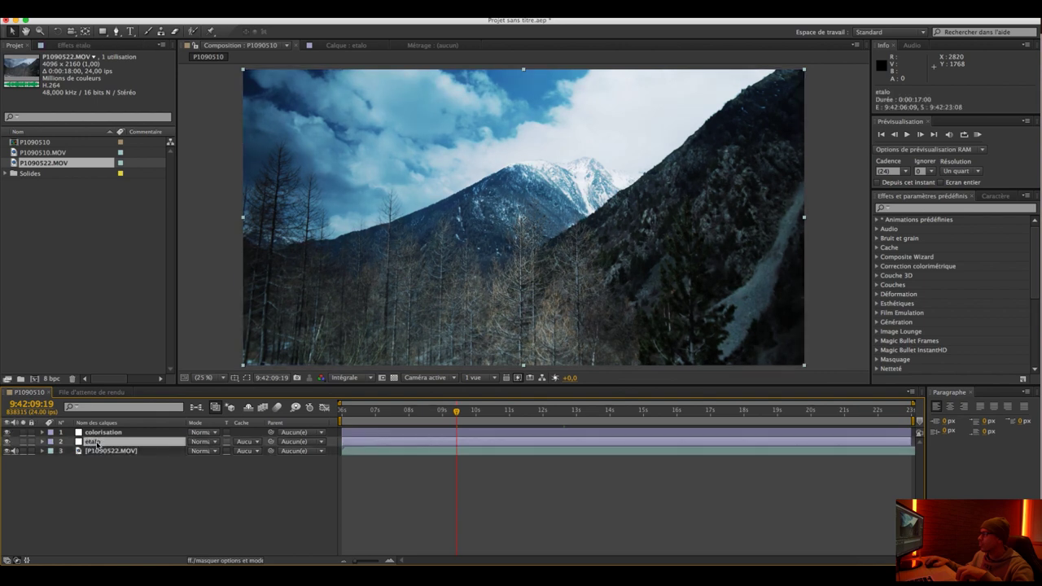
pyautogui.click(73, 45)
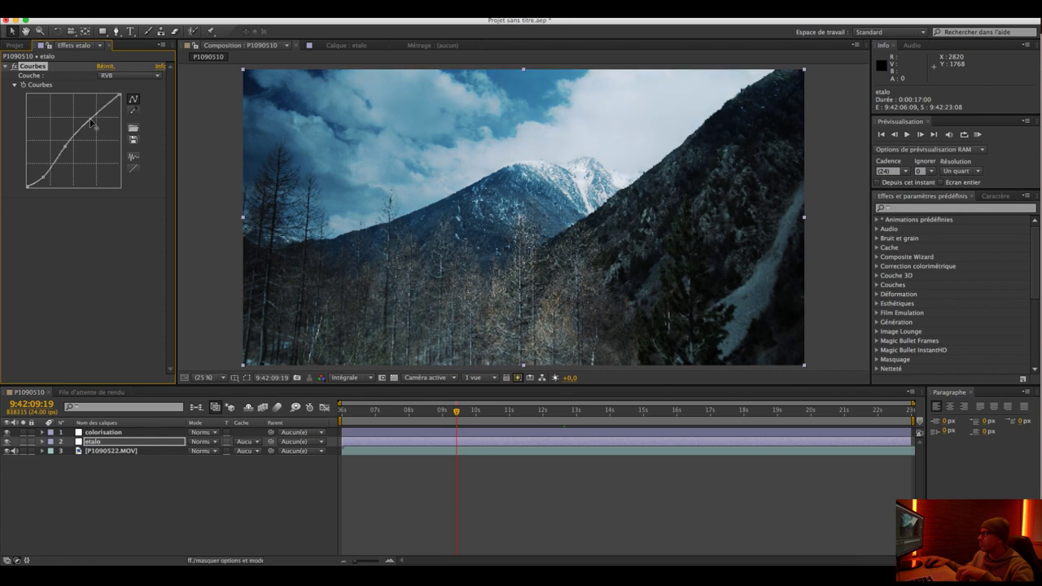
pyautogui.click(102, 432)
pyautogui.click(98, 423)
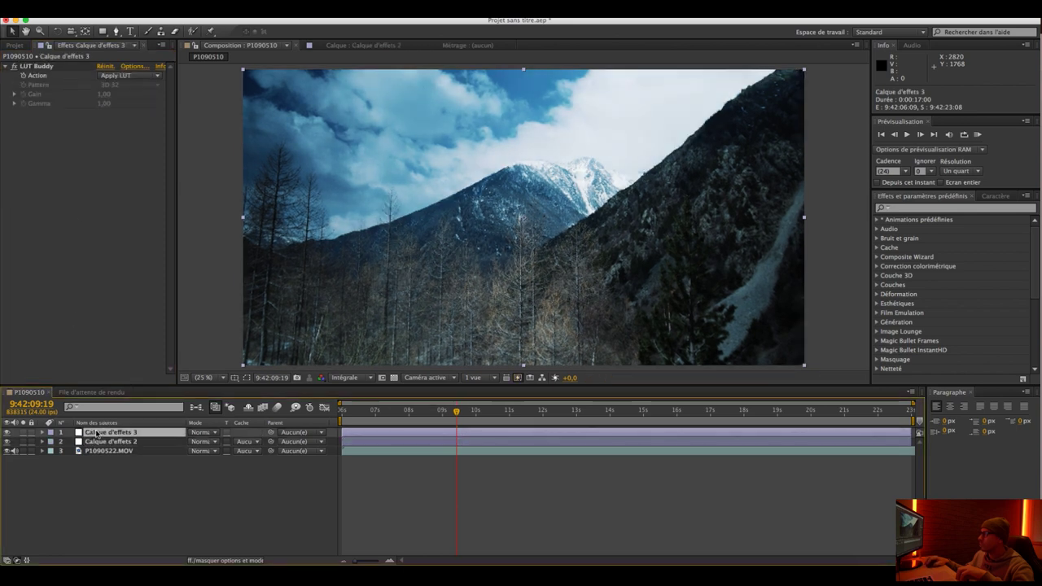
pyautogui.click(98, 423)
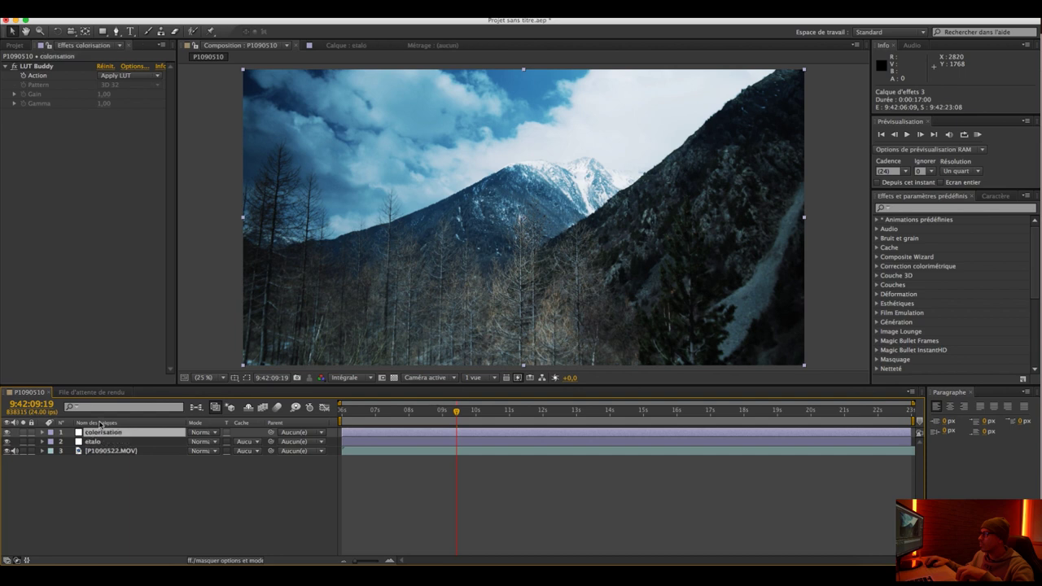
# - Hide the colorisation layer and reshape the etalo layer's RGB curve into a stronger S, checking the frame at 9:42:13:21
pyautogui.click(6, 433)
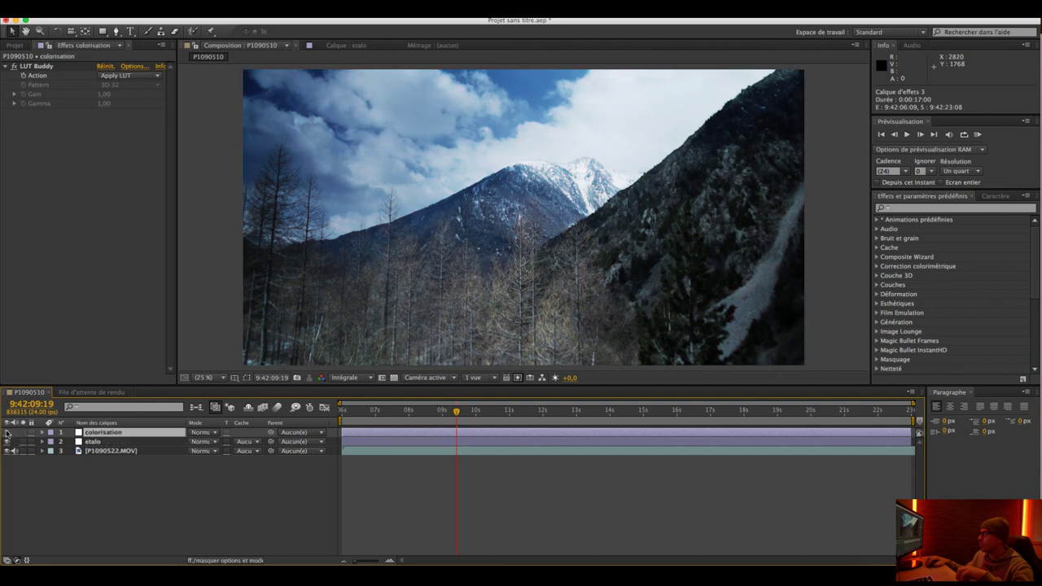
pyautogui.click(93, 441)
pyautogui.moveTo(84, 114)
pyautogui.mouseDown()
pyautogui.moveTo(75, 134)
pyautogui.moveTo(88, 122)
pyautogui.mouseUp()
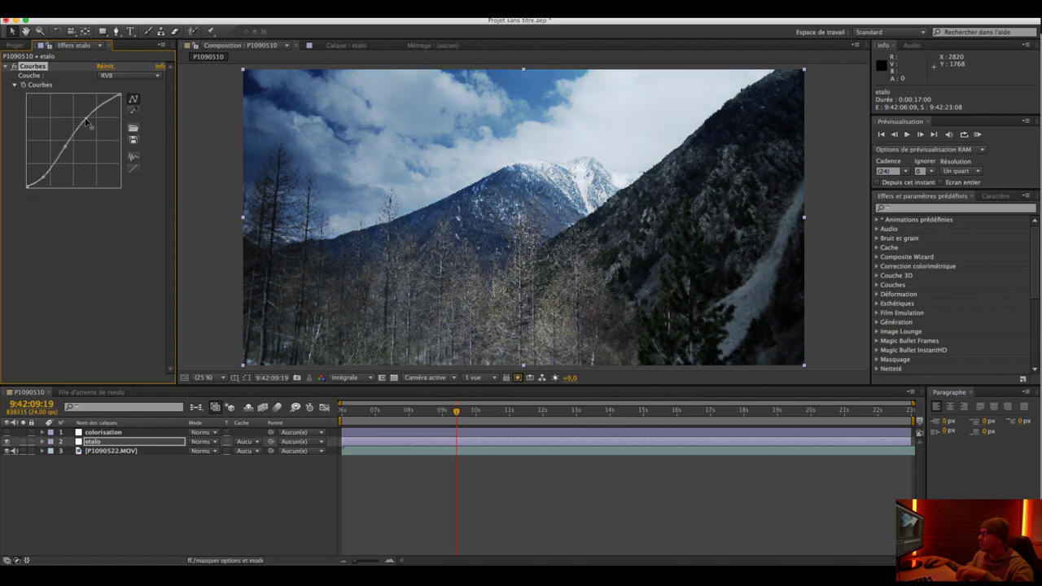
pyautogui.moveTo(82, 121); pyautogui.dragTo(42, 178)
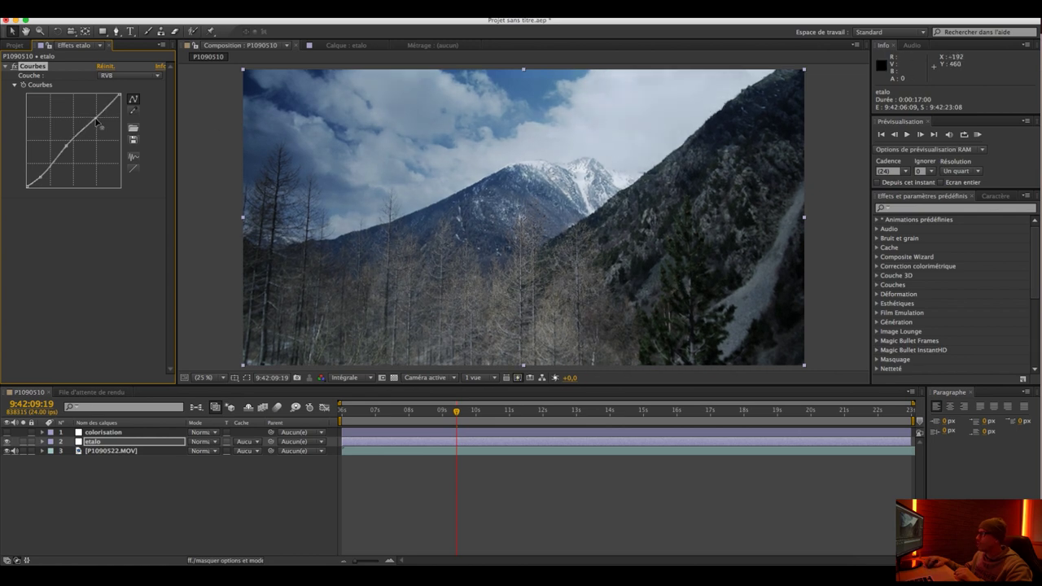
pyautogui.moveTo(96, 122); pyautogui.dragTo(43, 182)
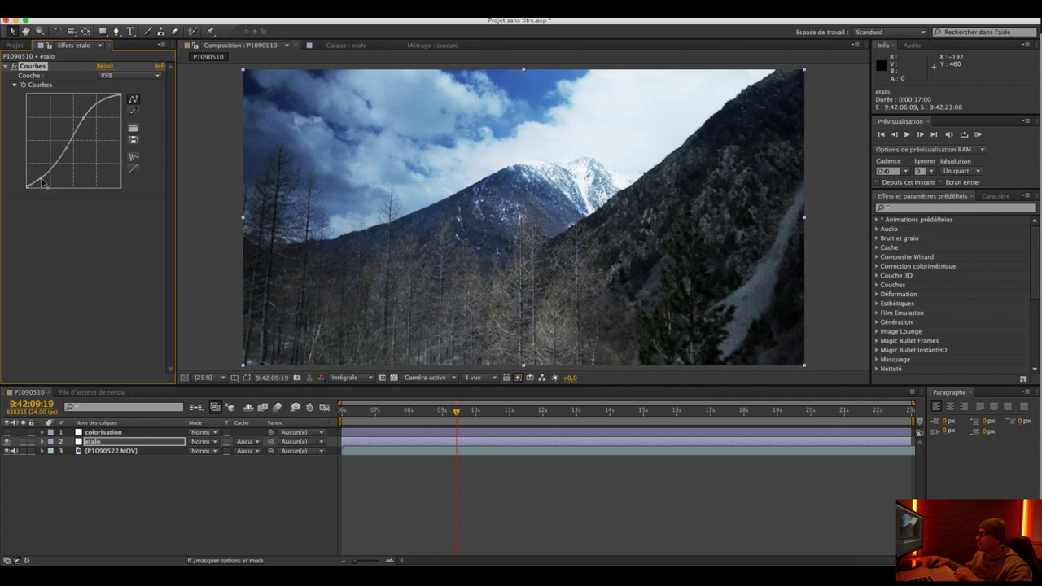
pyautogui.moveTo(68, 149); pyautogui.dragTo(66, 151)
pyautogui.moveTo(84, 117); pyautogui.dragTo(87, 122)
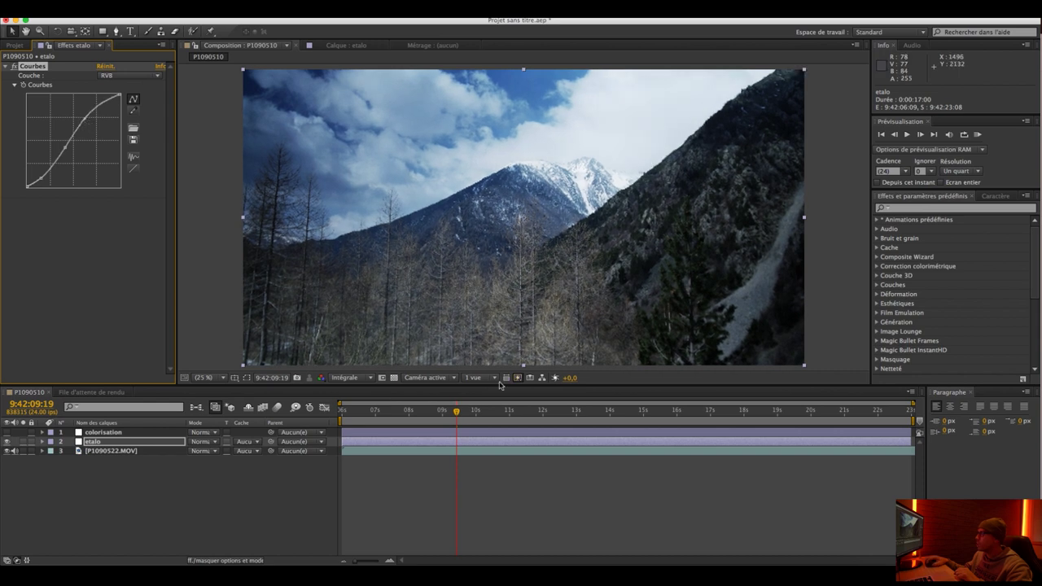
pyautogui.click(595, 415)
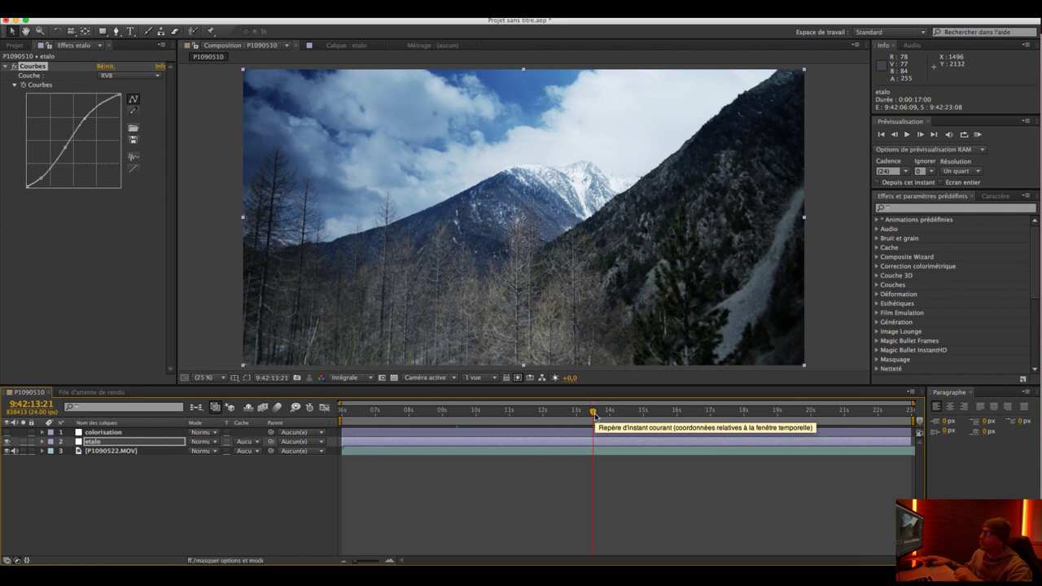
# - Replace the P1090522.MOV layer with newly imported P1090530.MOV beneath etalo, and show the frame at 9:42:08:09
pyautogui.click(117, 453)
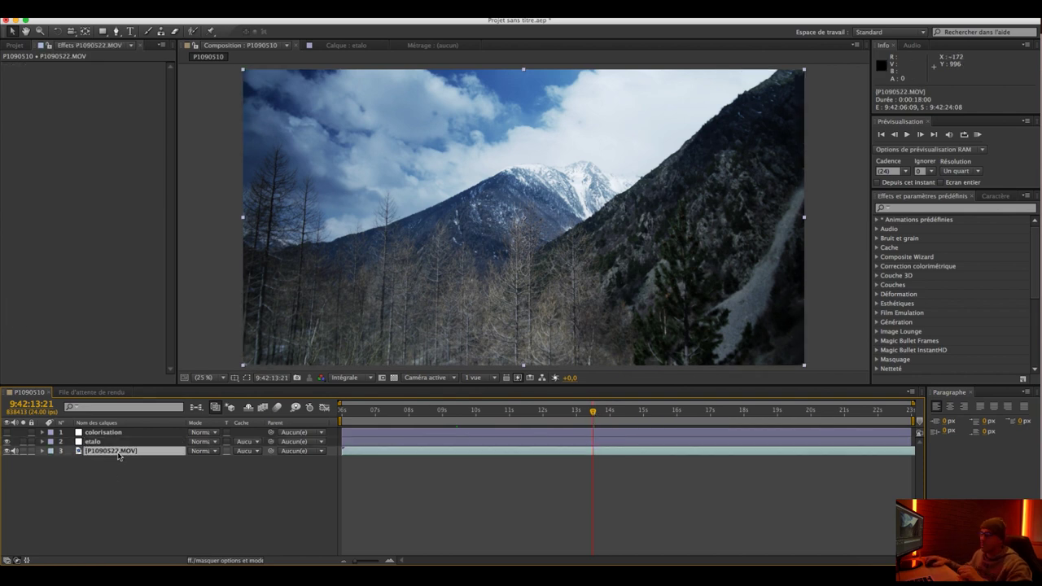
pyautogui.press('Delete')
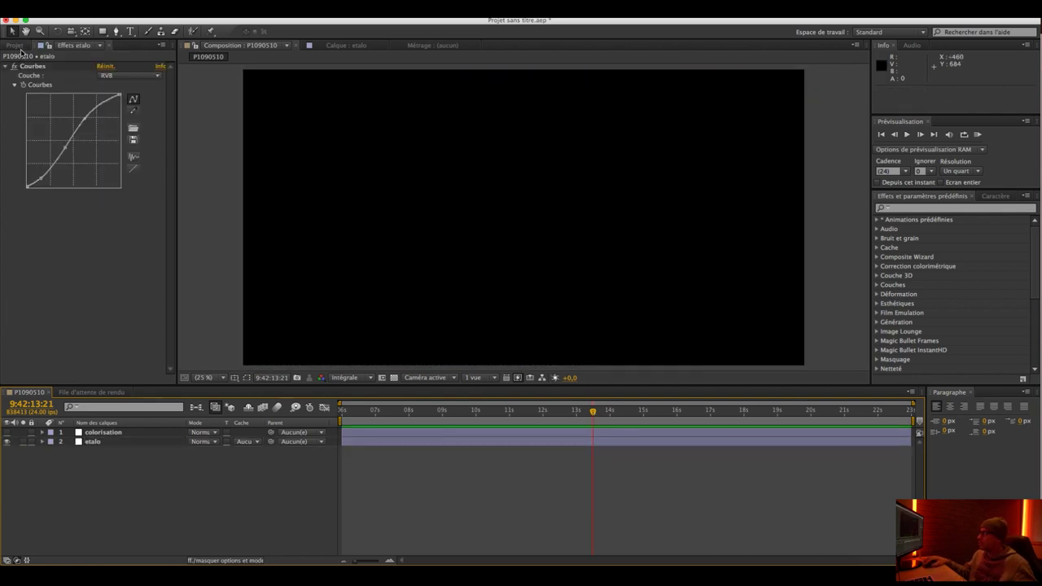
pyautogui.click(16, 45)
pyautogui.click(202, 576)
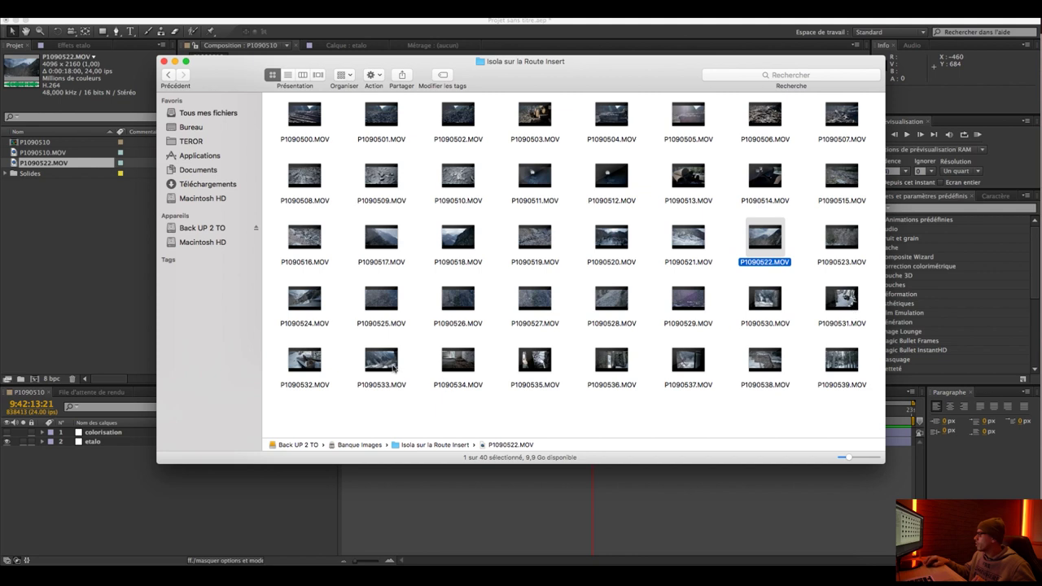
pyautogui.moveTo(764, 236); pyautogui.dragTo(66, 288)
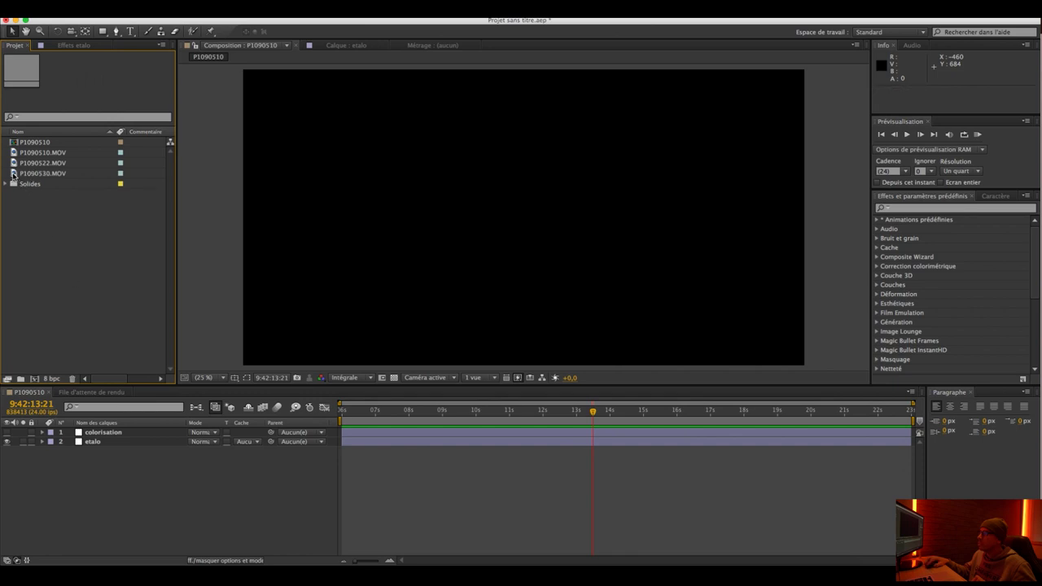
pyautogui.click(13, 174)
pyautogui.moveTo(13, 174); pyautogui.dragTo(496, 444)
pyautogui.click(408, 411)
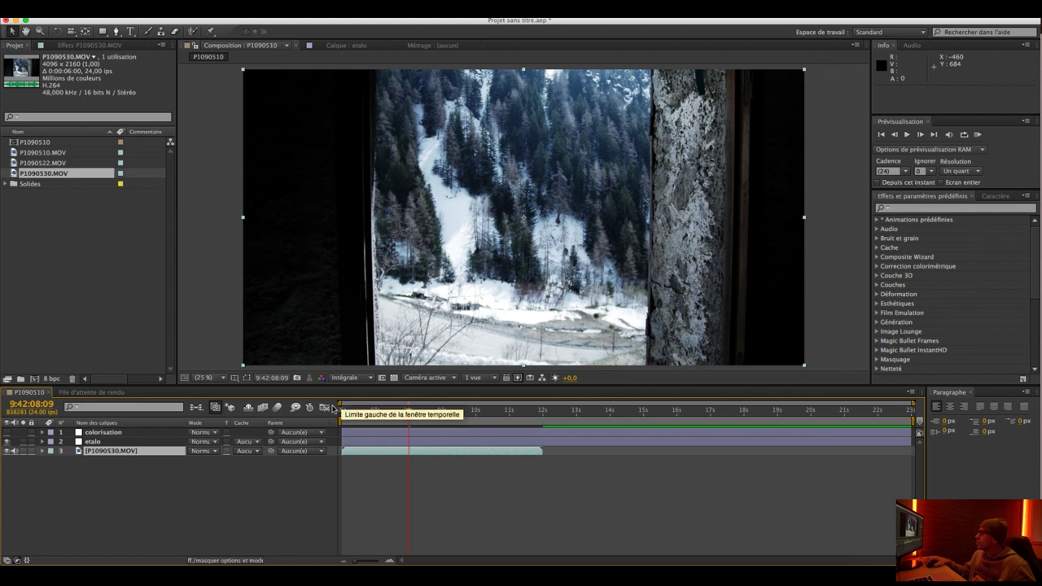
# - Show the colorisation layer again and compare the window shot with and without the etalo layer's Curves effect
pyautogui.click(8, 432)
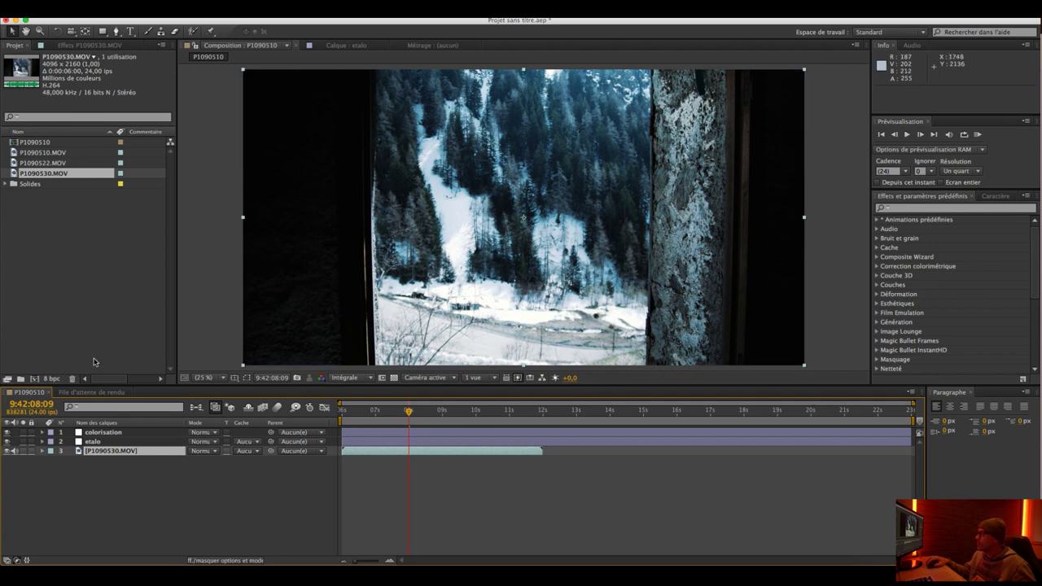
pyautogui.click(116, 441)
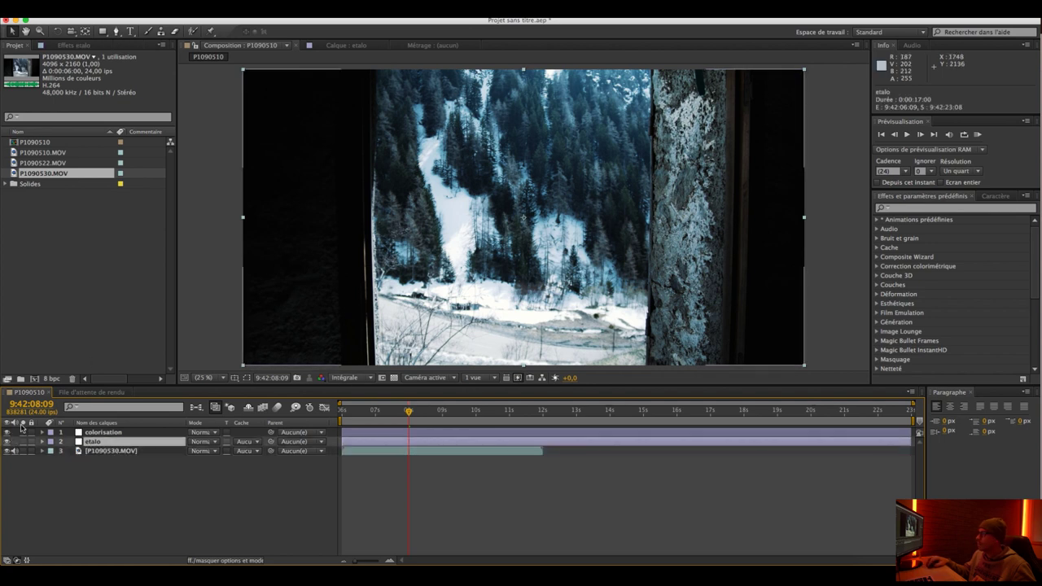
pyautogui.click(73, 44)
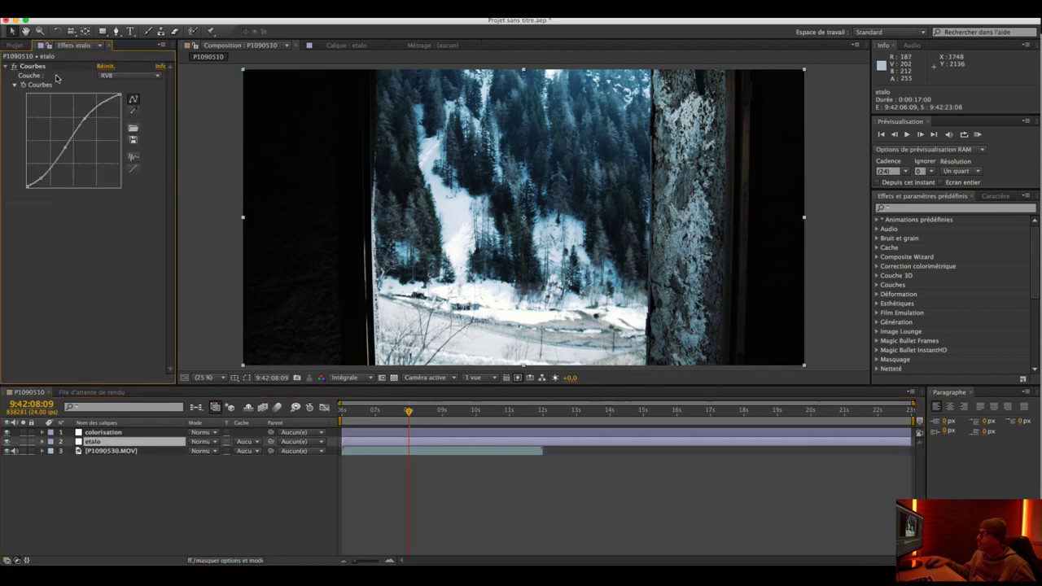
pyautogui.click(15, 68)
pyautogui.click(15, 68)
pyautogui.click(15, 68)
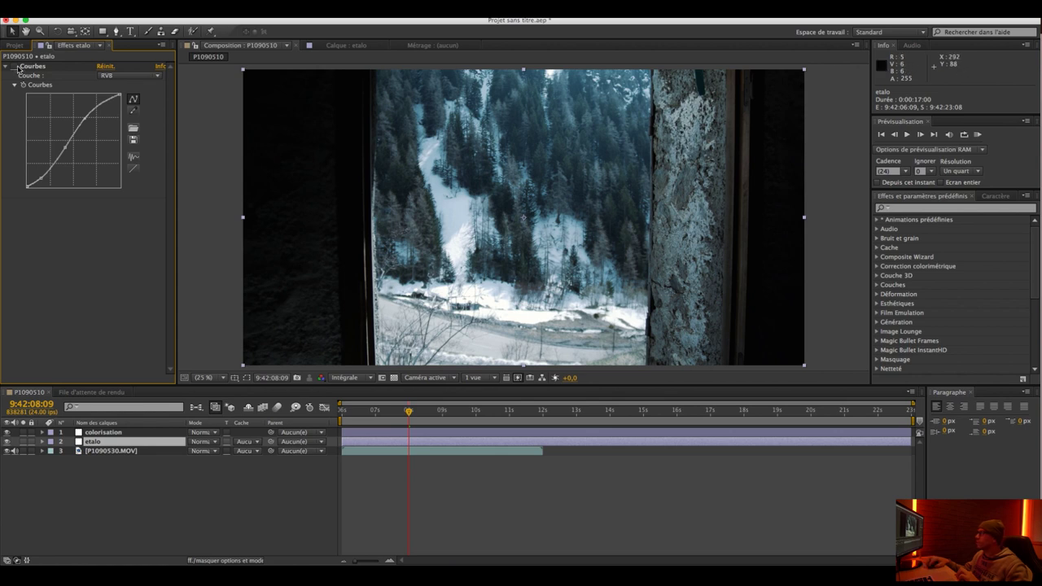
pyautogui.click(16, 68)
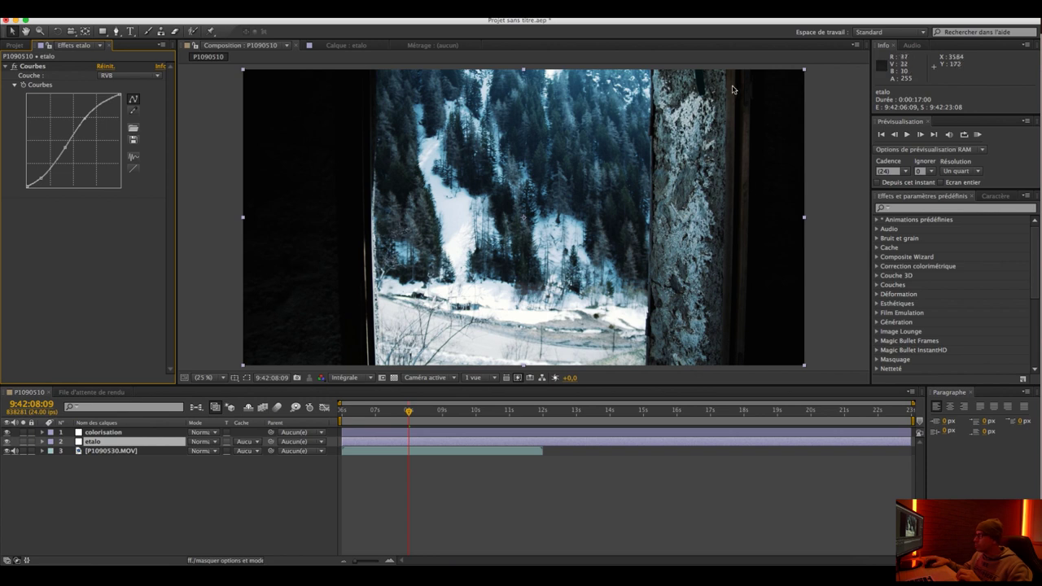
# - Replace the P1090530.MOV layer with P1070741.MOV, imported from the images caussol canon 70 200mm folder, beneath etalo
pyautogui.press('super+0')
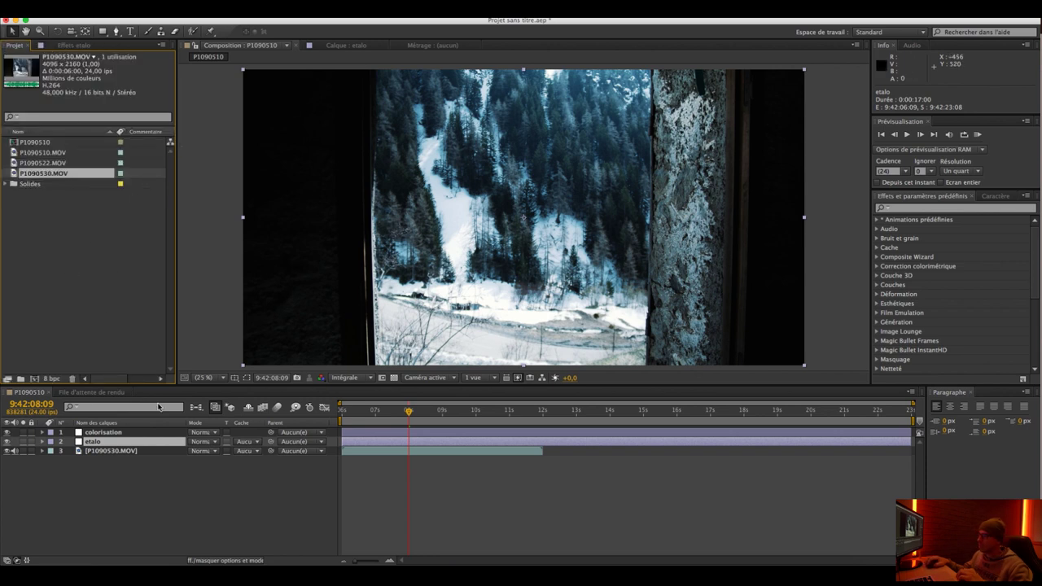
pyautogui.click(123, 452)
pyautogui.press('Delete')
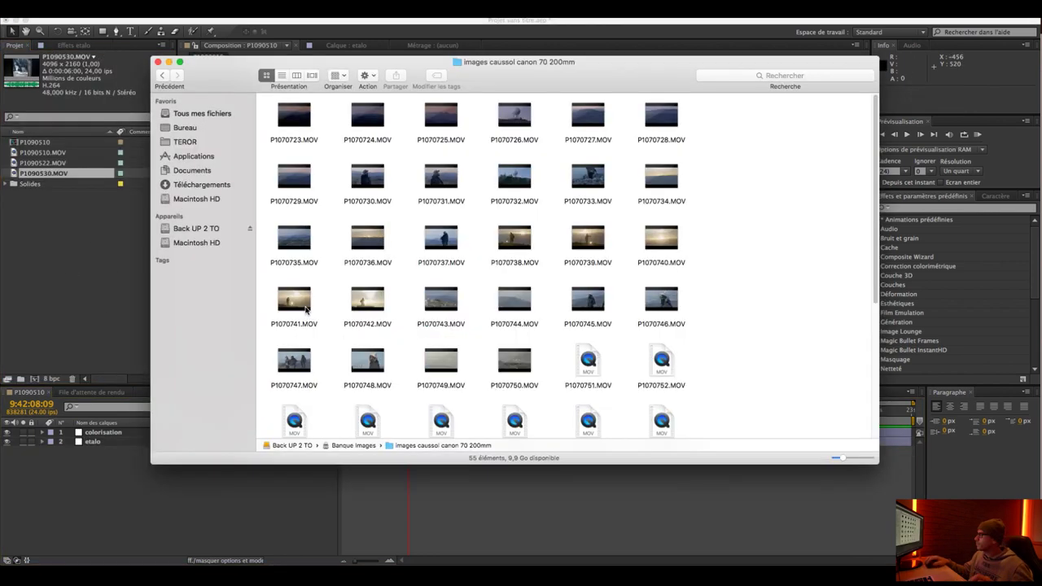
pyautogui.click(307, 309)
pyautogui.moveTo(113, 254); pyautogui.dragTo(72, 274)
pyautogui.moveTo(44, 141); pyautogui.dragTo(150, 444)
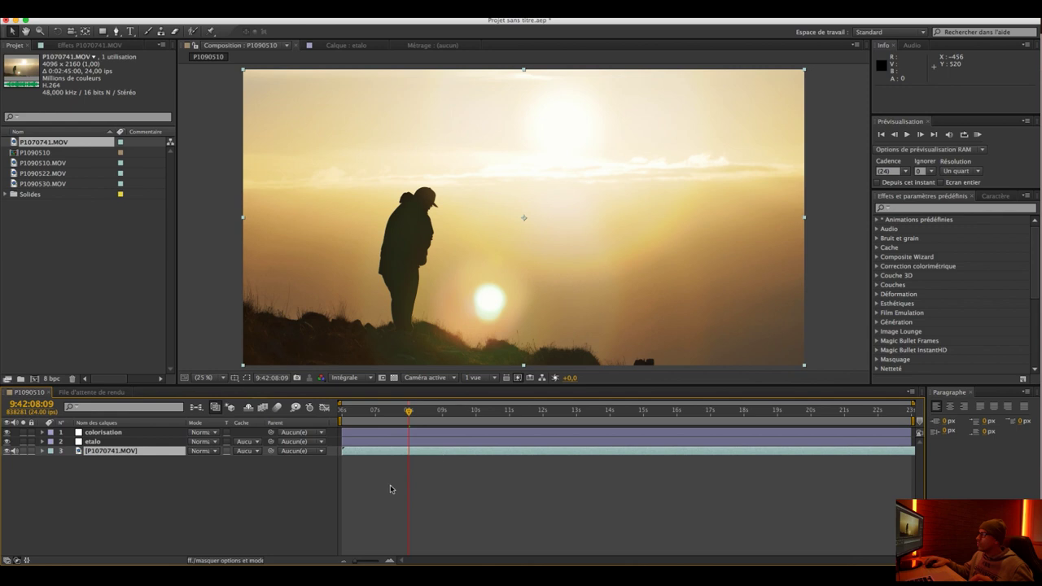
# - Compare the sunset shot with and without the etalo layer's Curves effect, leaving the effect enabled
pyautogui.click(113, 443)
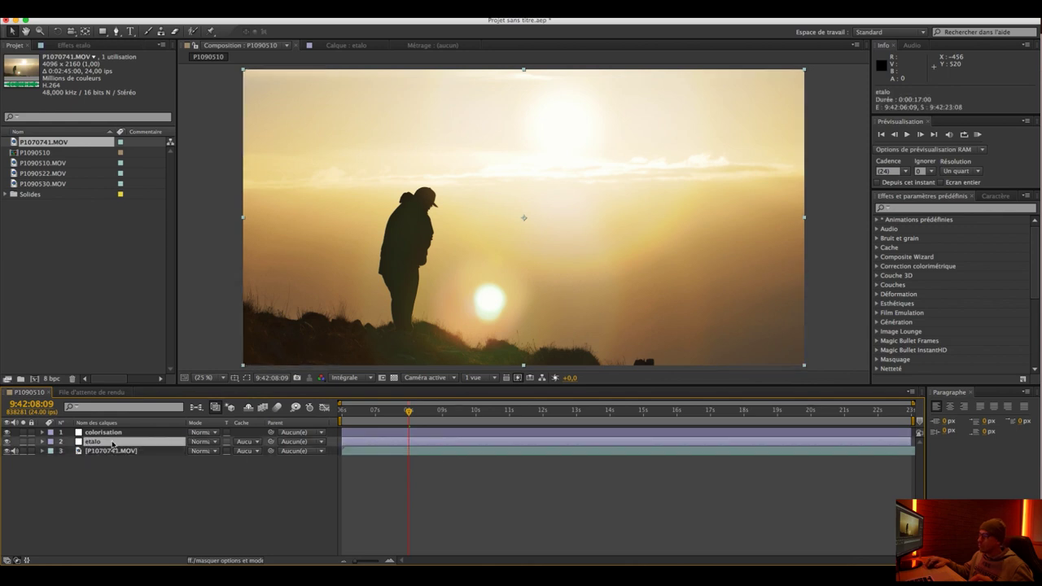
pyautogui.click(72, 46)
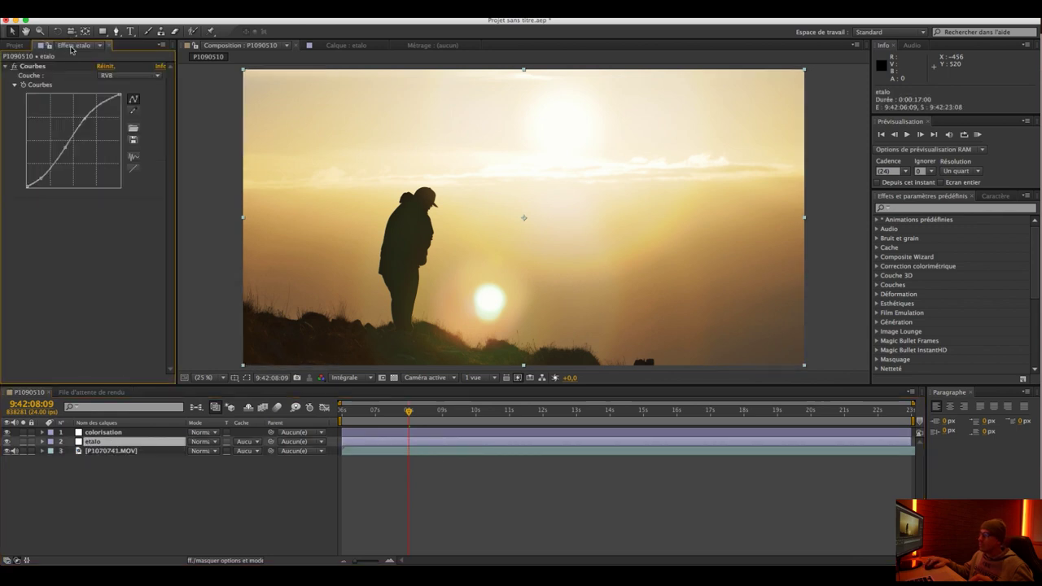
pyautogui.click(15, 68)
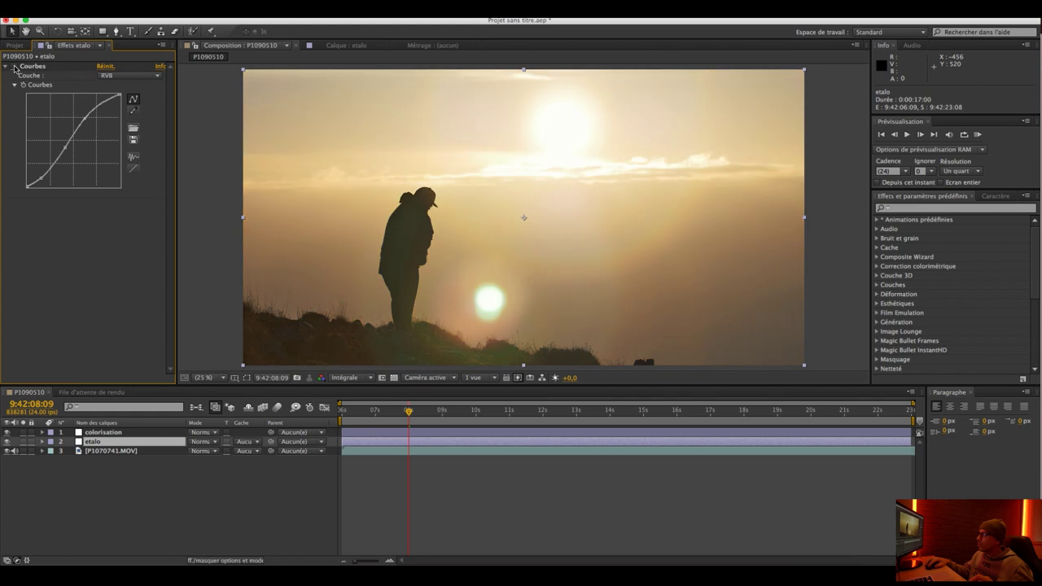
pyautogui.click(15, 67)
# - Compare the sunset shot with and without the colorisation layer, leaving the layer visible
pyautogui.click(100, 433)
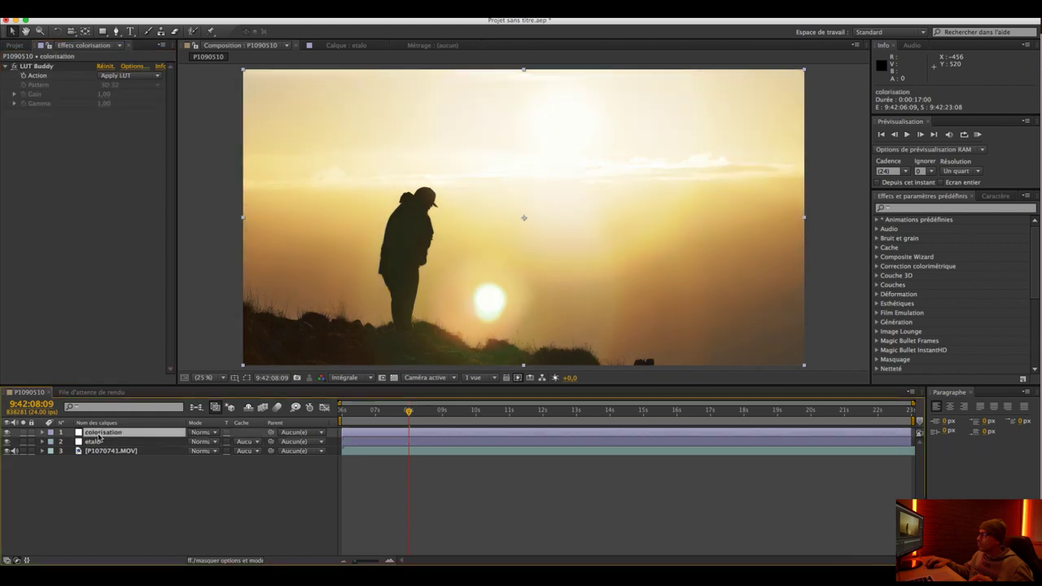
pyautogui.click(6, 432)
pyautogui.click(6, 432)
pyautogui.click(6, 432)
pyautogui.click(6, 433)
pyautogui.click(8, 432)
pyautogui.click(8, 432)
# - Fine-tune the highlight and midtone points of the etalo layer's RGB curve for the sunset shot
pyautogui.click(94, 441)
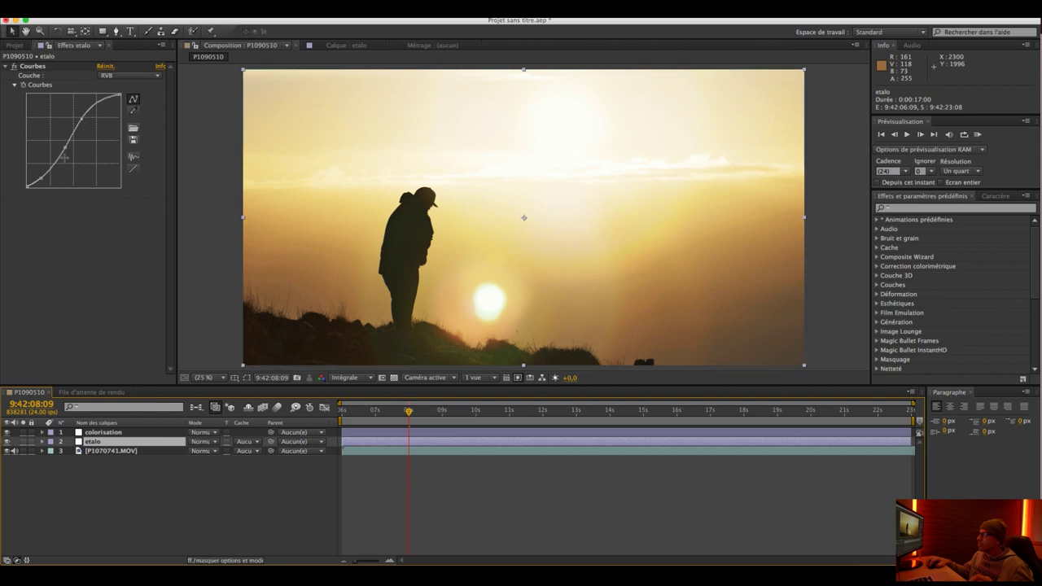
pyautogui.moveTo(64, 147); pyautogui.dragTo(64, 150)
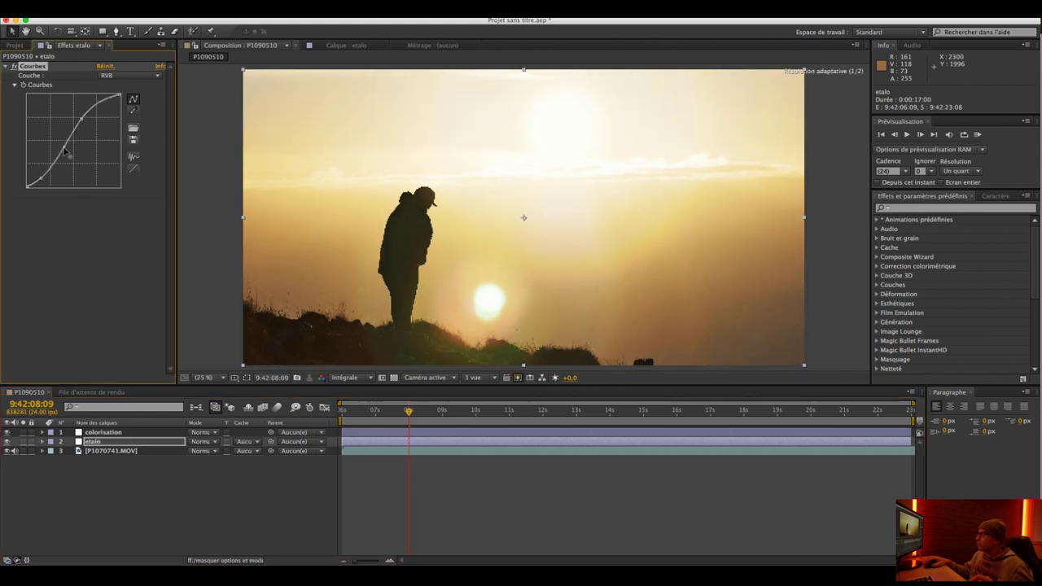
# - Create a new adjustment layer above the colorisation layer and rename it net
pyautogui.click(110, 432)
pyautogui.click(258, 8)
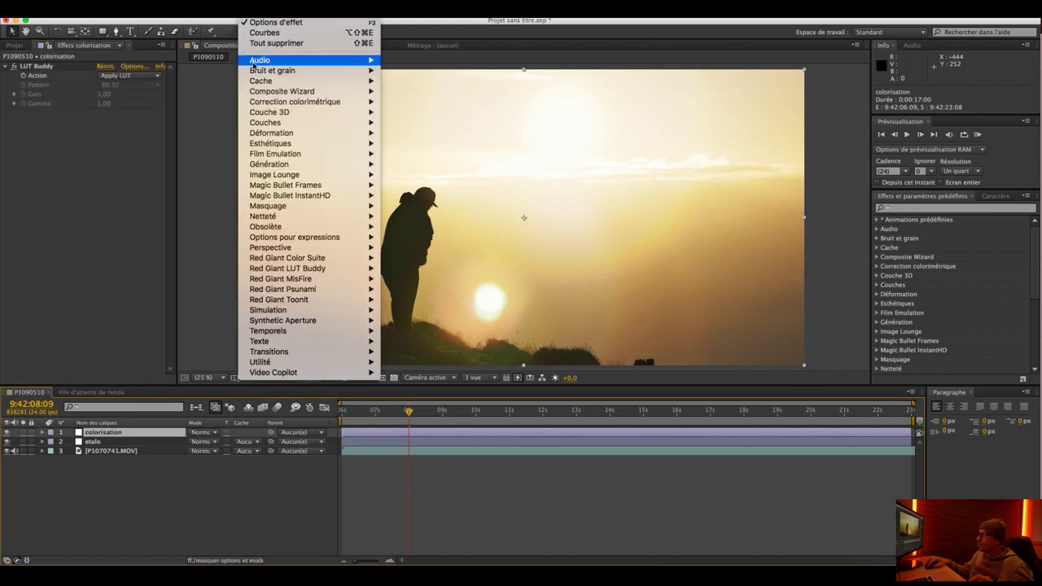
pyautogui.moveTo(220, 8)
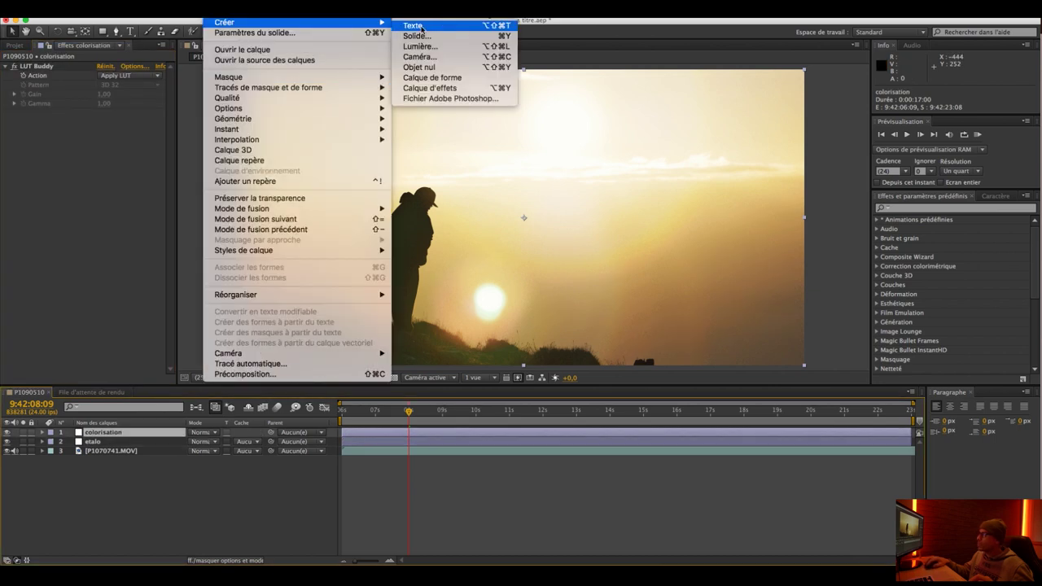
pyautogui.click(433, 88)
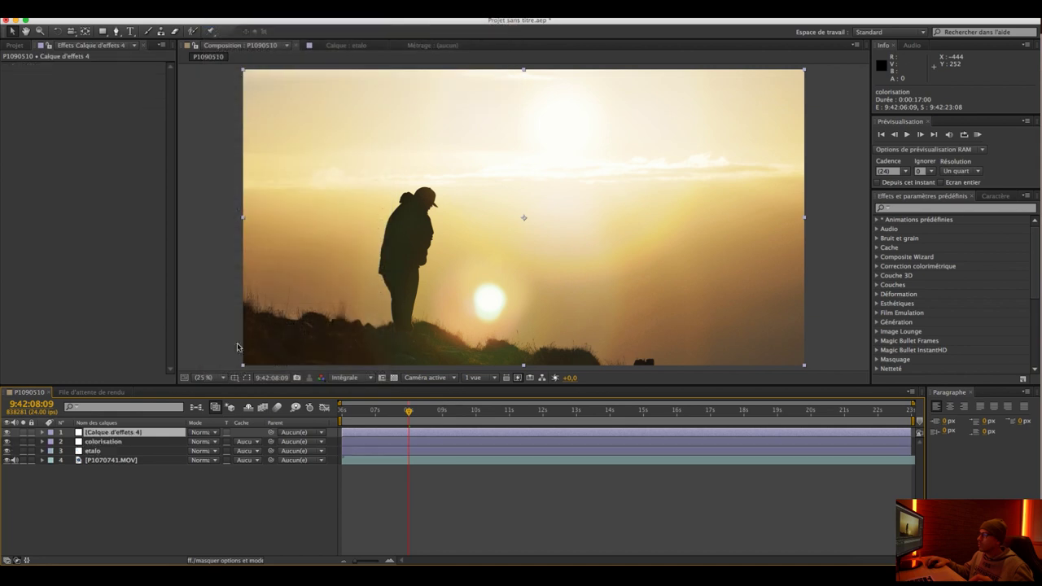
pyautogui.click(138, 433)
pyautogui.rightClick(138, 433)
pyautogui.click(165, 560)
pyautogui.write('net')
pyautogui.press('Return')
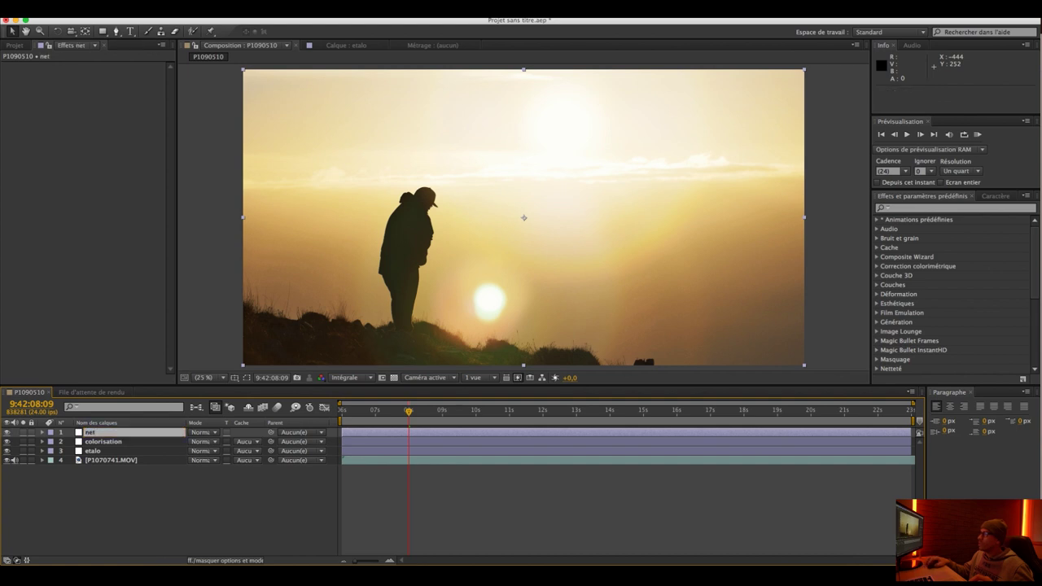
# - Apply the Plus net sharpening effect to the net layer and set its Intensité to 18
pyautogui.click(251, 10)
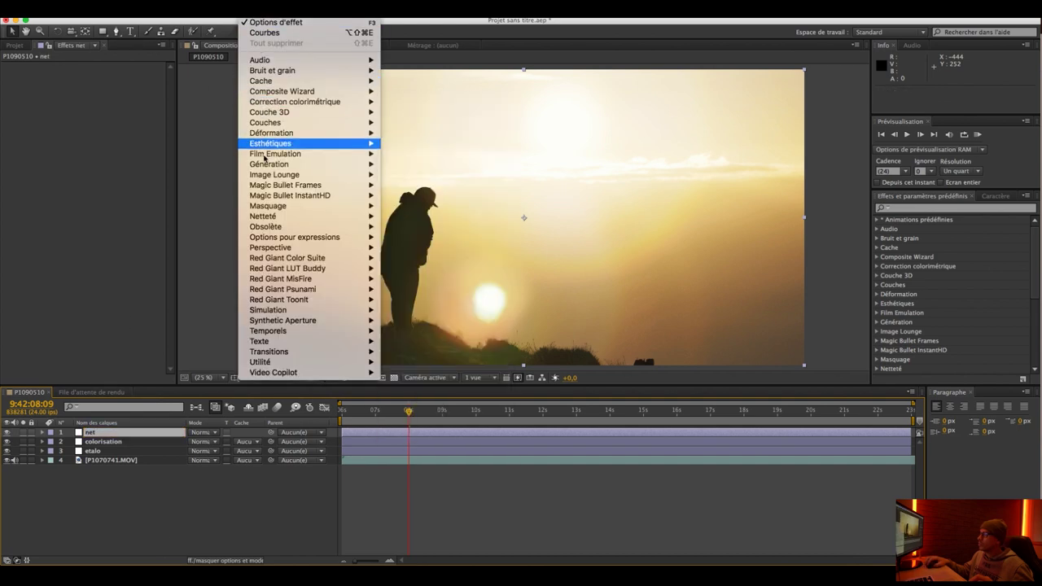
pyautogui.moveTo(268, 216)
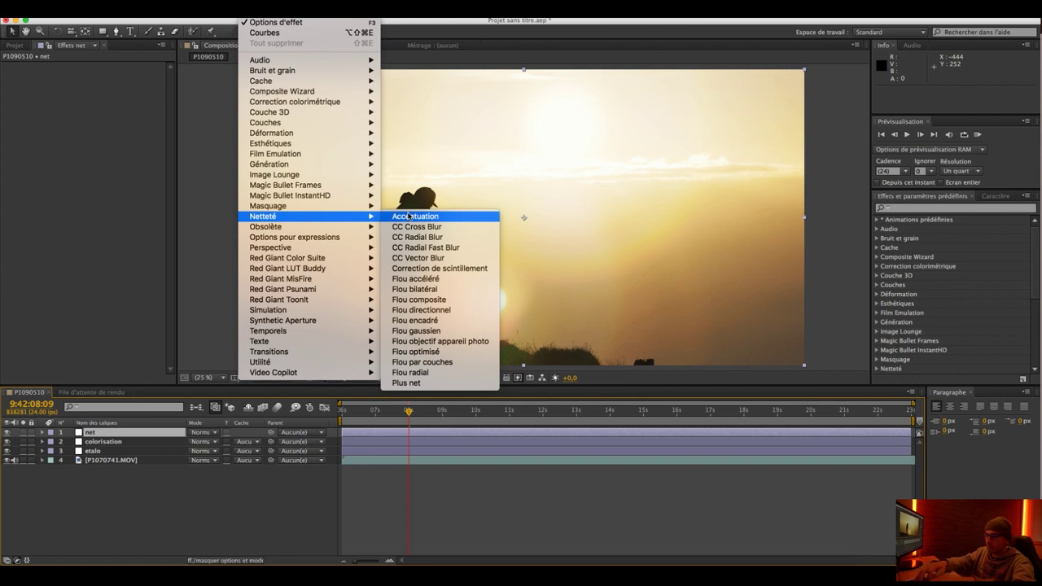
pyautogui.click(407, 383)
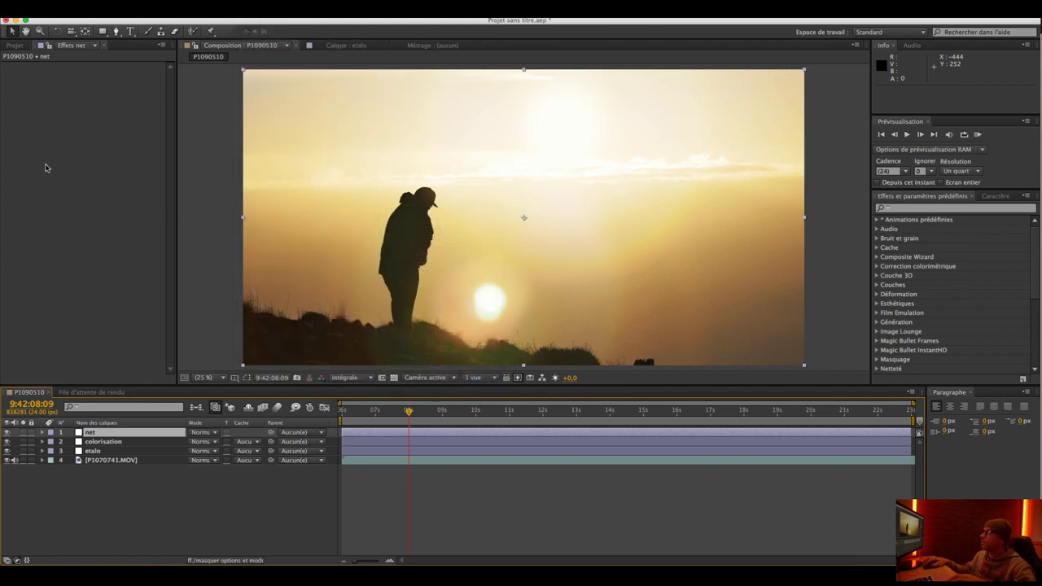
pyautogui.click(13, 76)
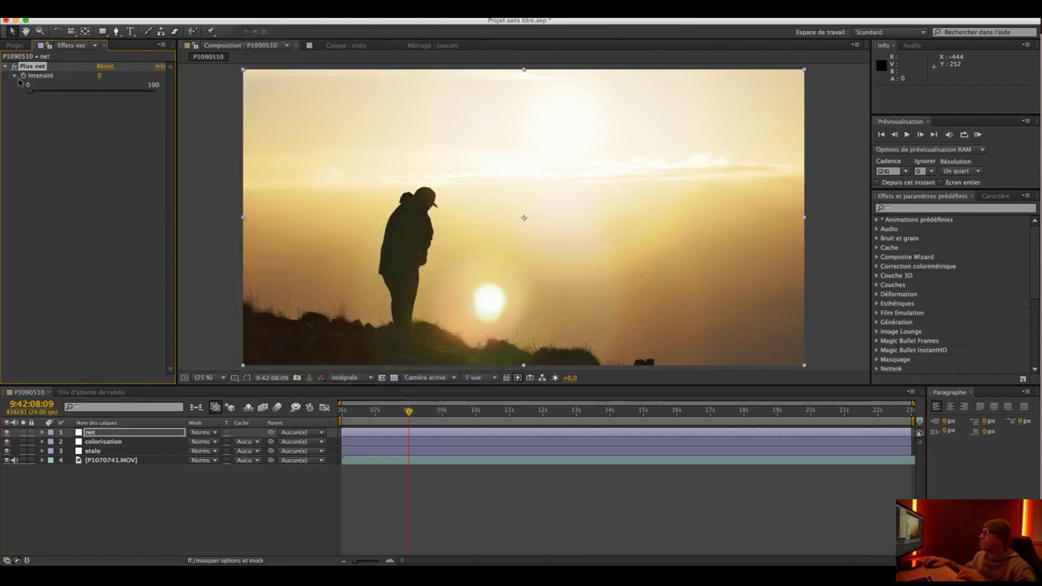
pyautogui.click(42, 92)
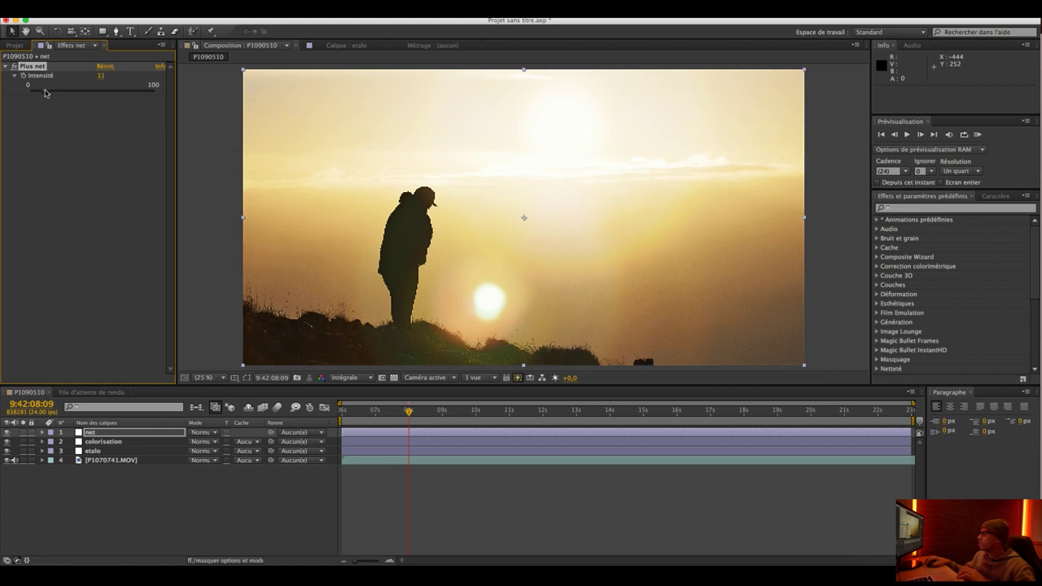
pyautogui.moveTo(47, 92); pyautogui.dragTo(48, 92)
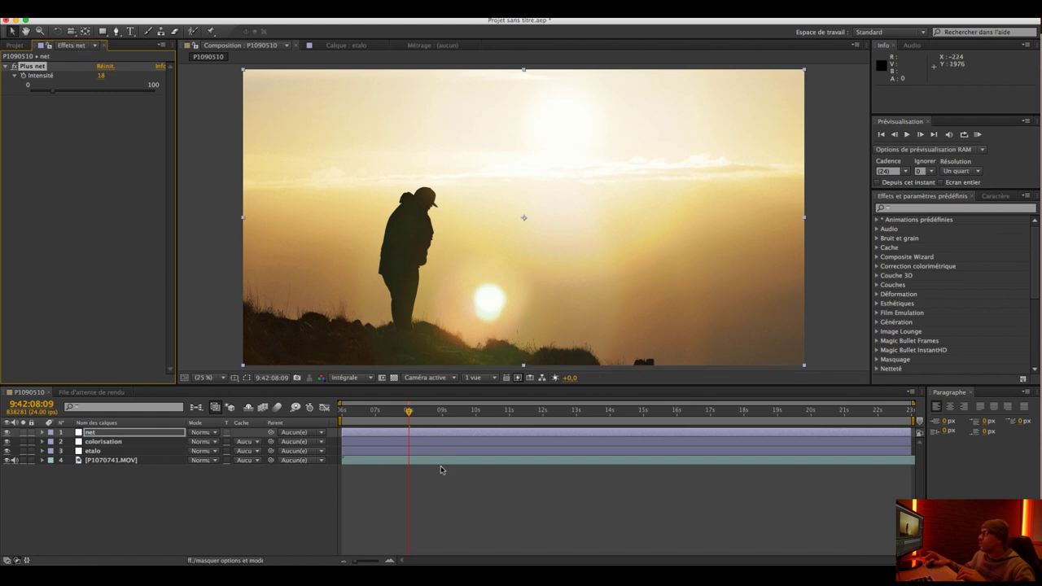
# - Check the sharpening on the P1070753.MOV shot up close and turn the colorisation layer on
pyautogui.click(758, 418)
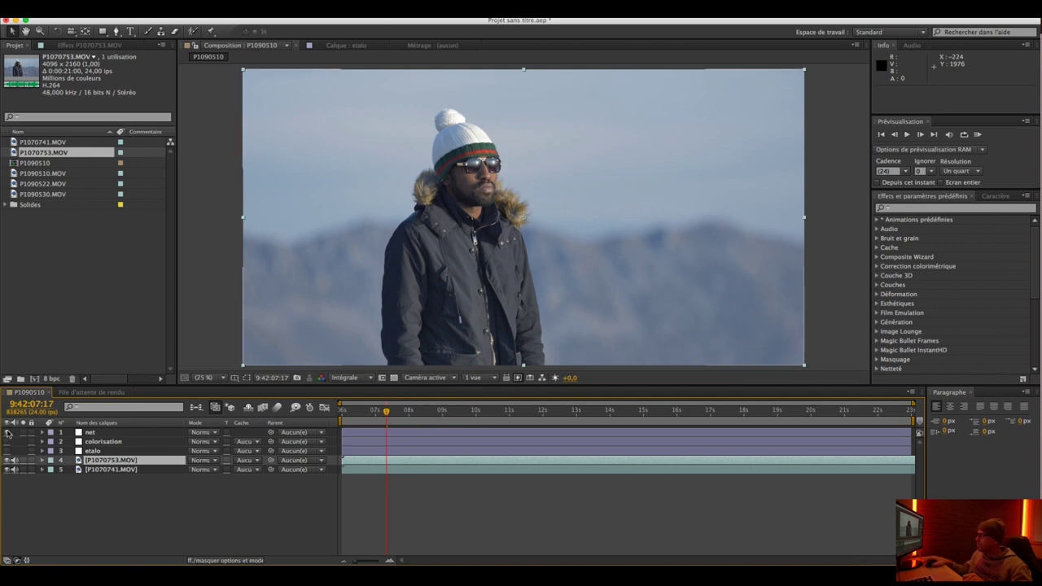
pyautogui.scroll(2, 468, 181)
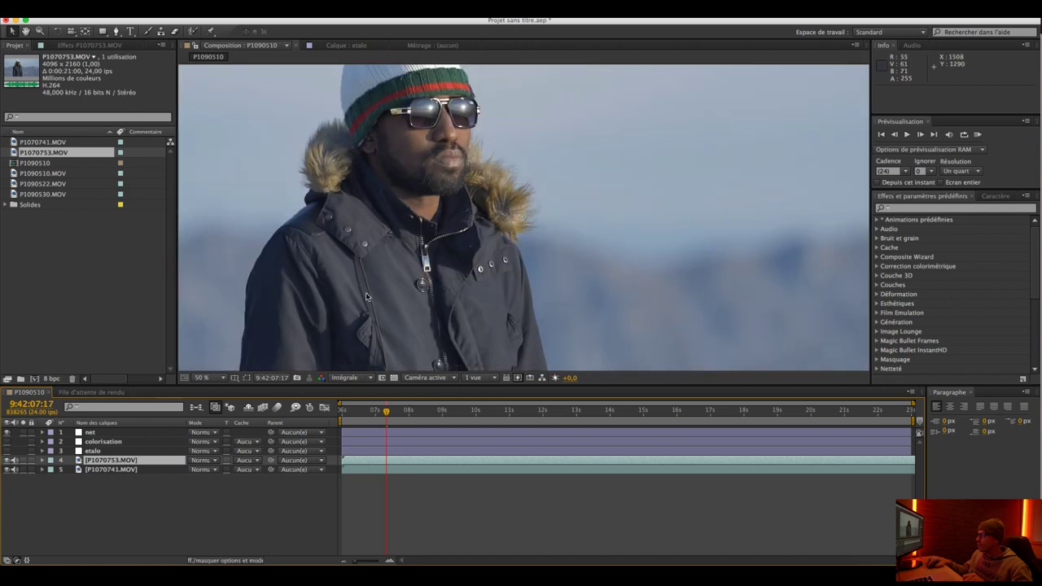
pyautogui.click(224, 379)
pyautogui.click(241, 398)
pyautogui.click(6, 442)
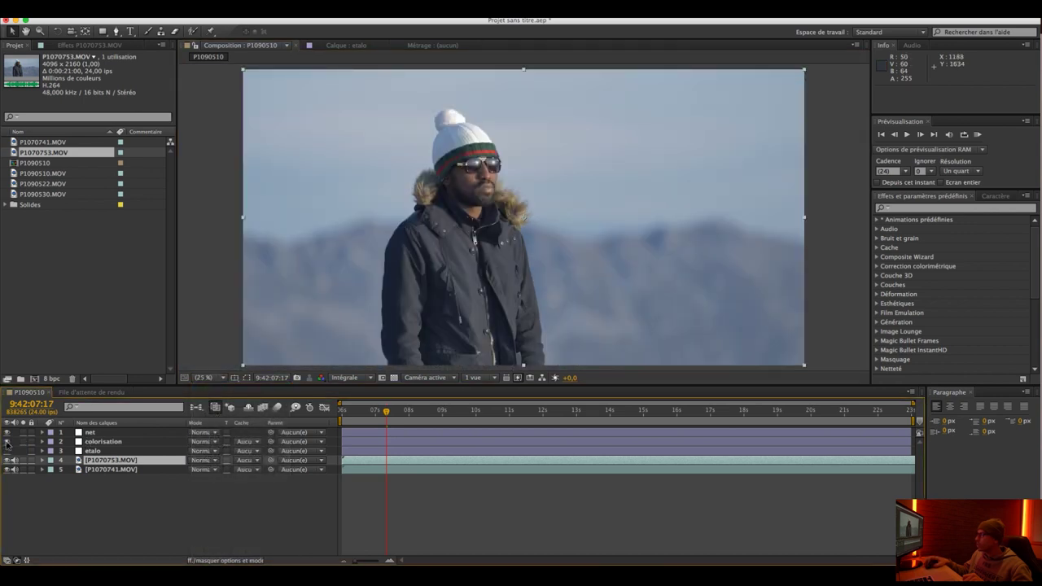
pyautogui.click(7, 442)
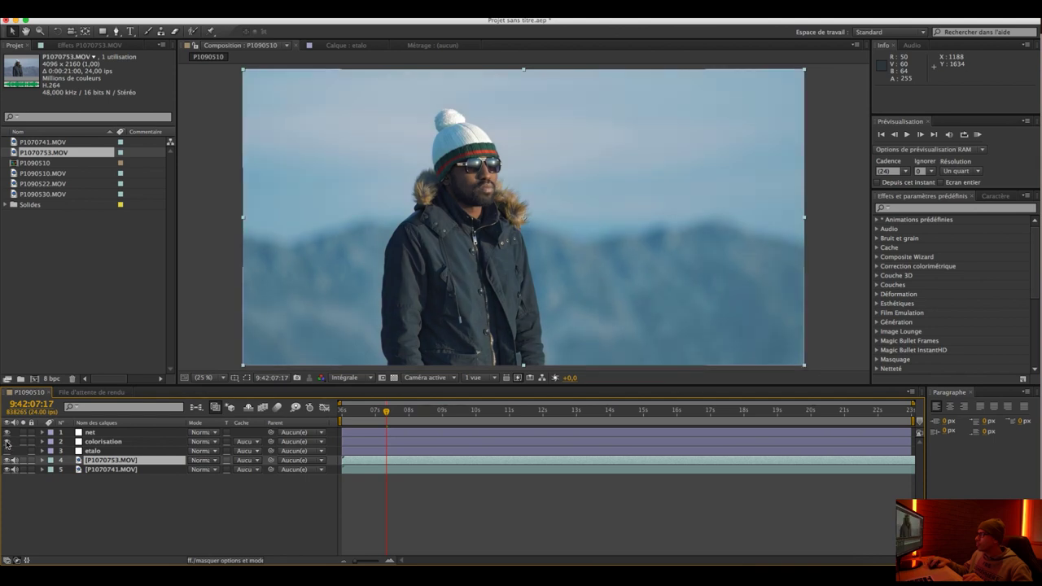
# - Set the colorisation layer's opacity to about 58% for the P1070753.MOV shot
pyautogui.click(103, 441)
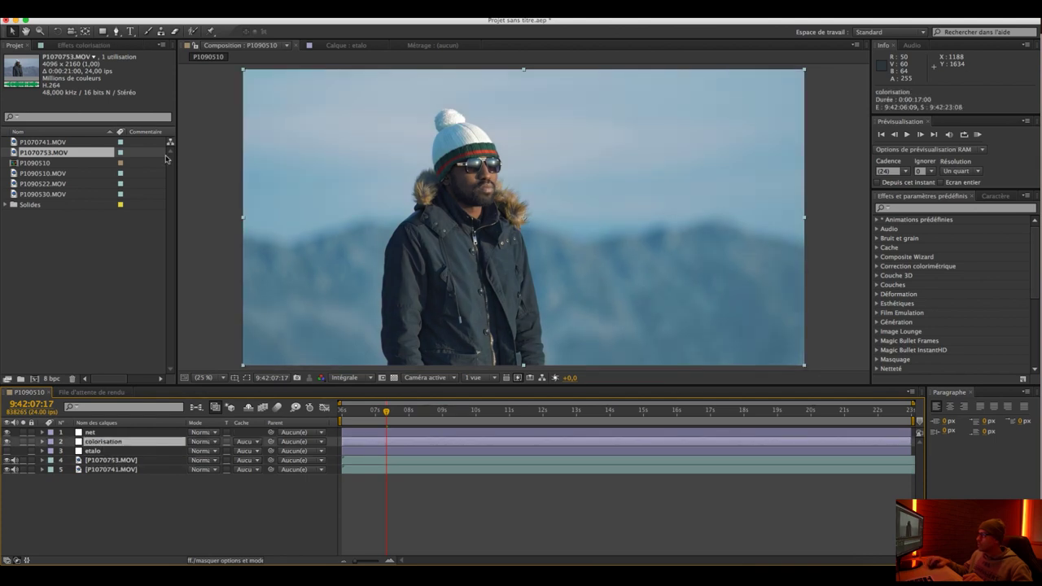
pyautogui.click(82, 44)
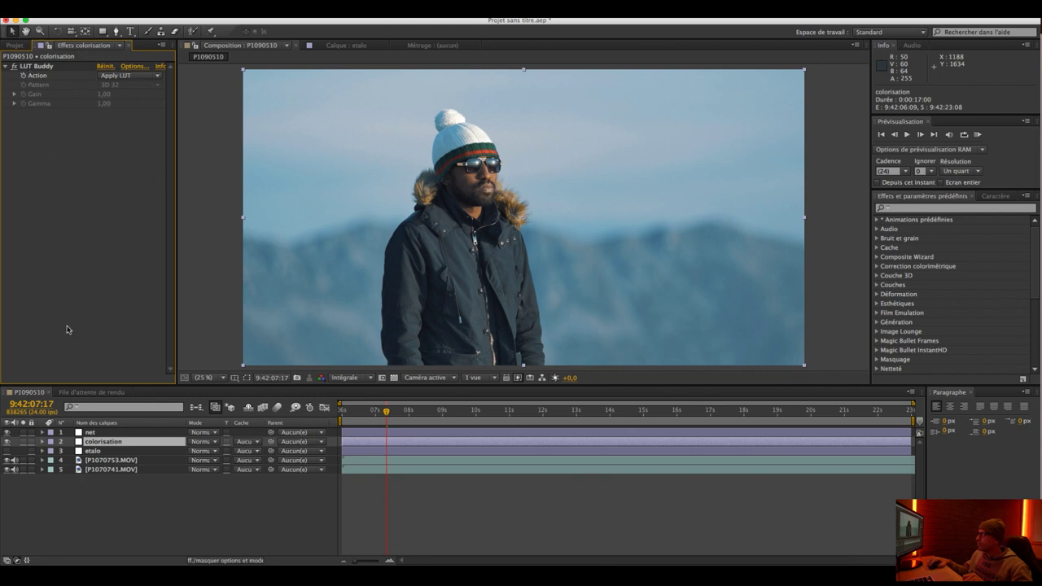
pyautogui.click(42, 441)
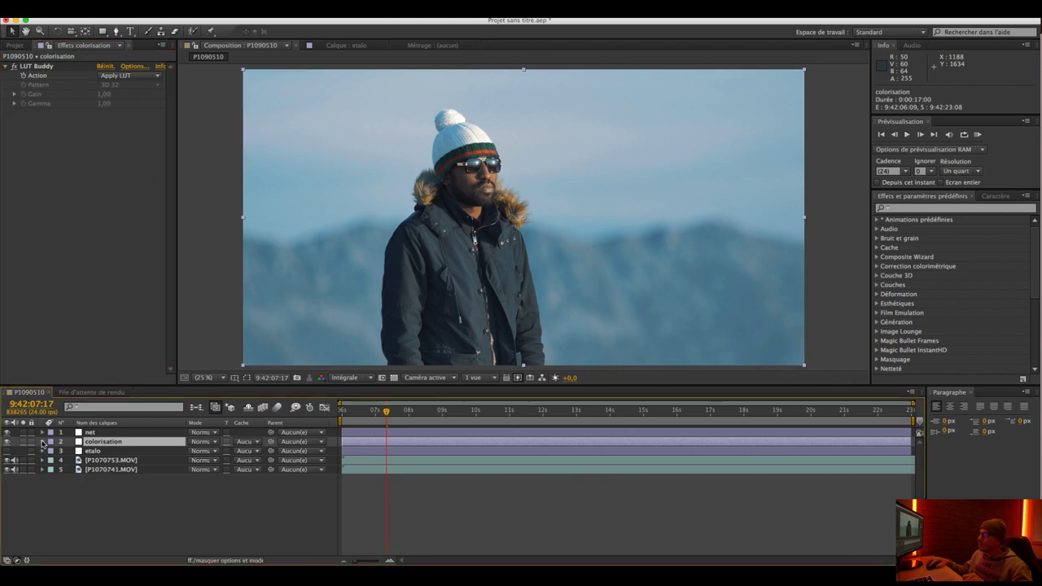
pyautogui.moveTo(195, 507); pyautogui.dragTo(203, 507)
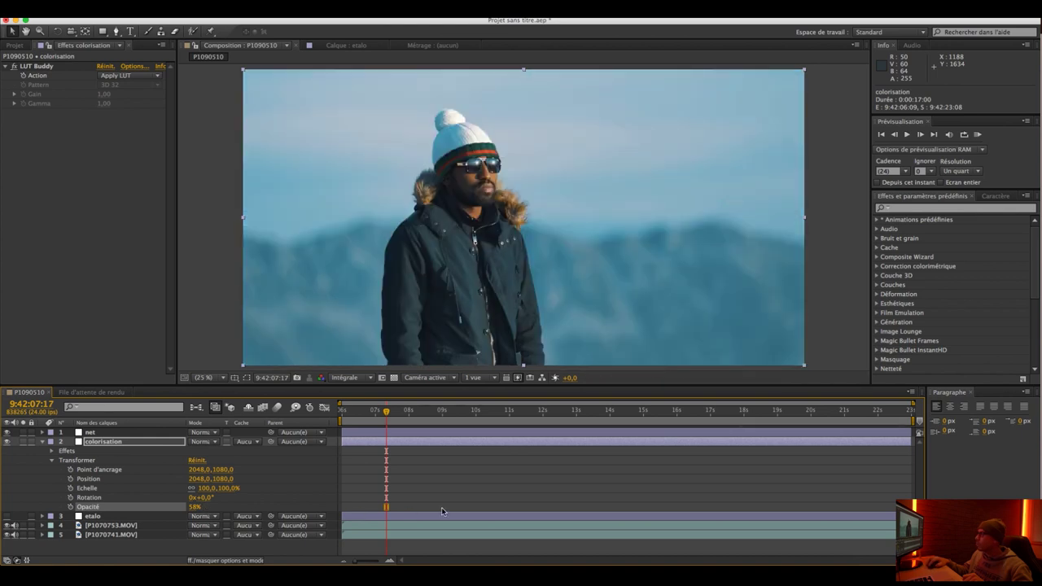
pyautogui.click(42, 441)
# - Turn the etalo layer on and rework the highlight and midtone points of its RGB curve for the P1070753.MOV shot
pyautogui.click(6, 451)
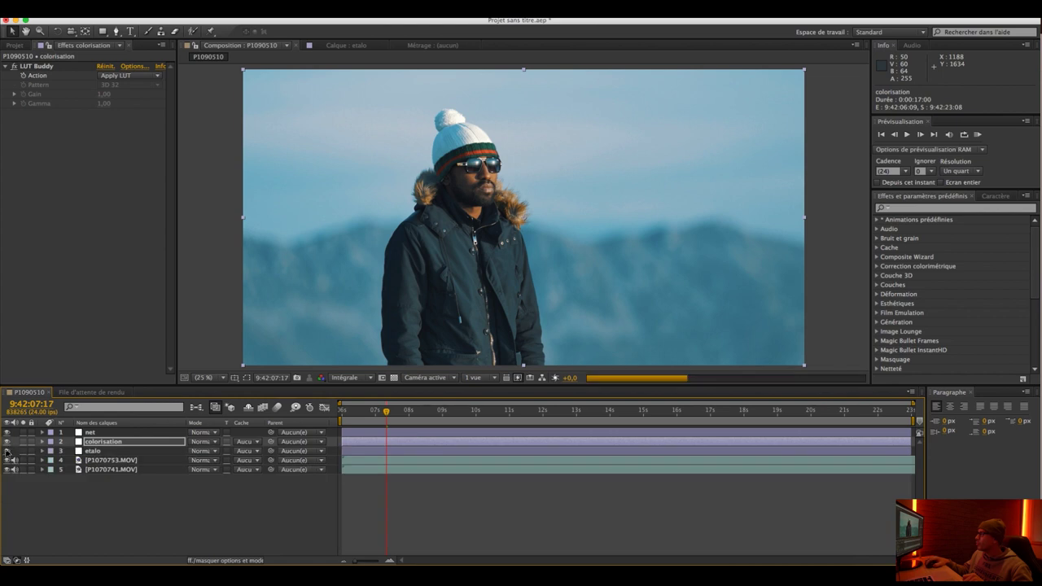
pyautogui.click(6, 451)
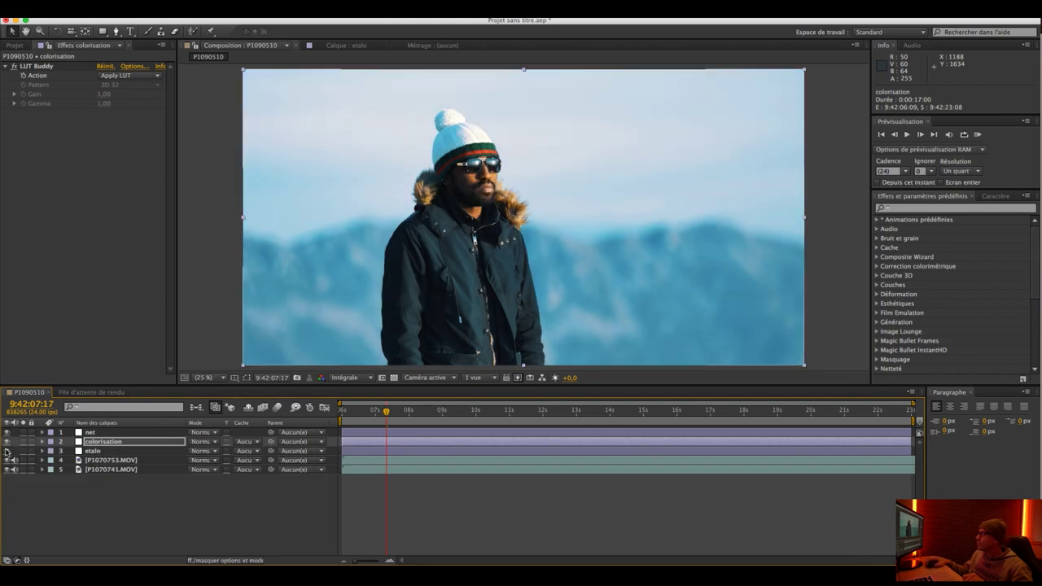
pyautogui.click(98, 451)
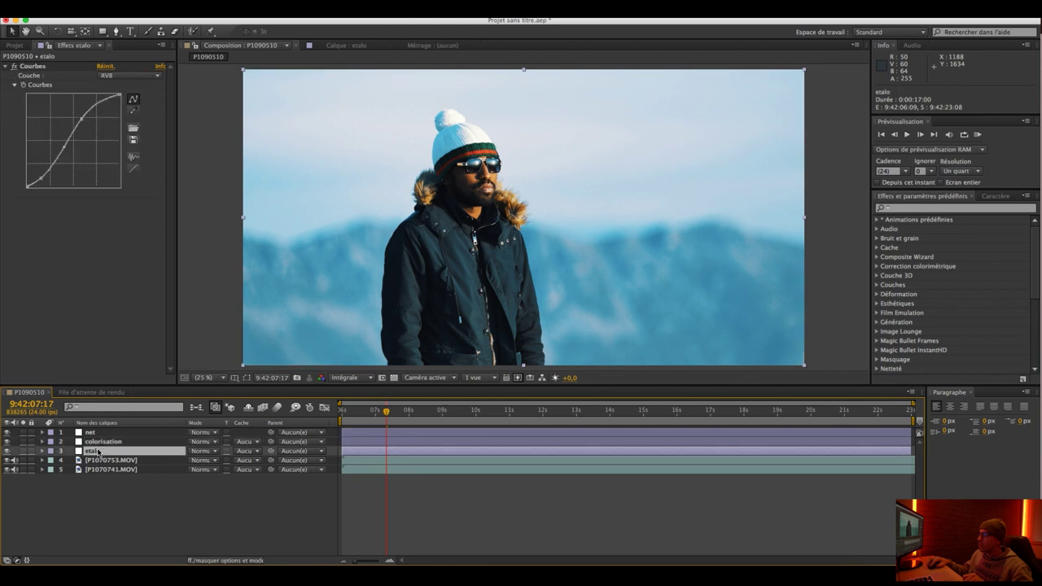
pyautogui.moveTo(81, 119); pyautogui.dragTo(90, 122)
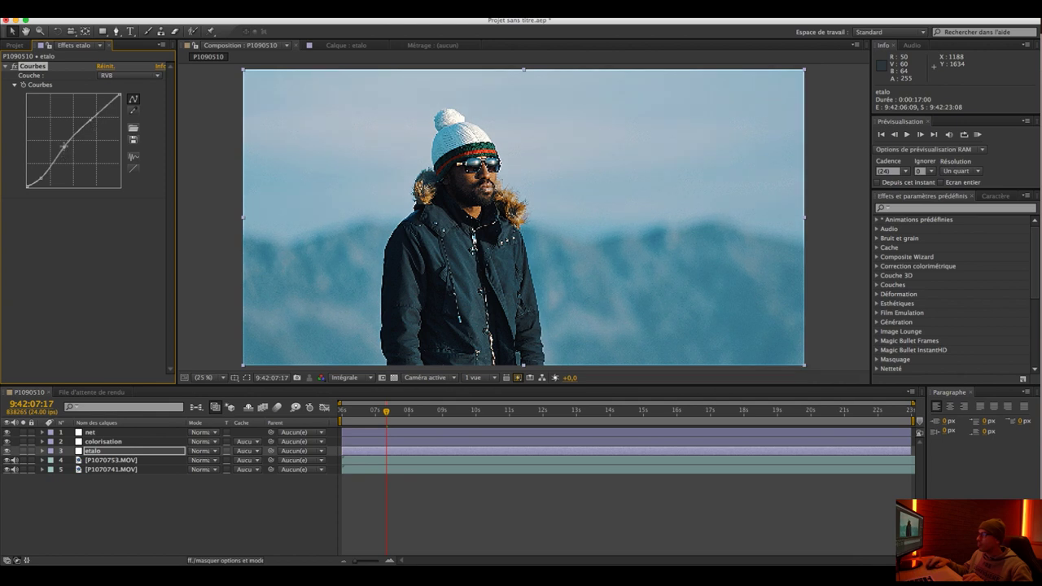
pyautogui.moveTo(64, 149); pyautogui.dragTo(69, 153)
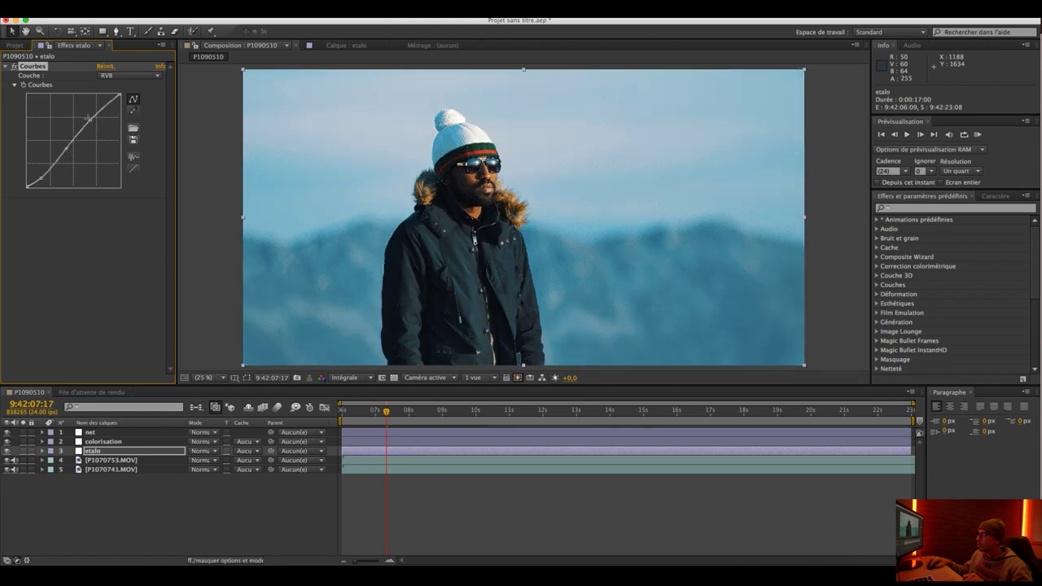
pyautogui.moveTo(90, 119); pyautogui.dragTo(88, 122)
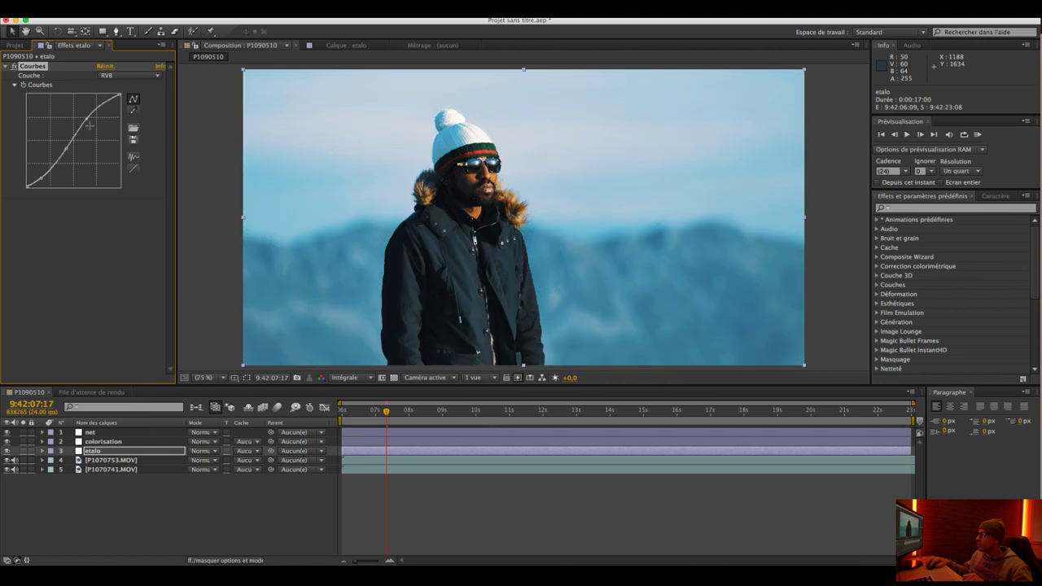
pyautogui.moveTo(87, 119); pyautogui.dragTo(88, 119)
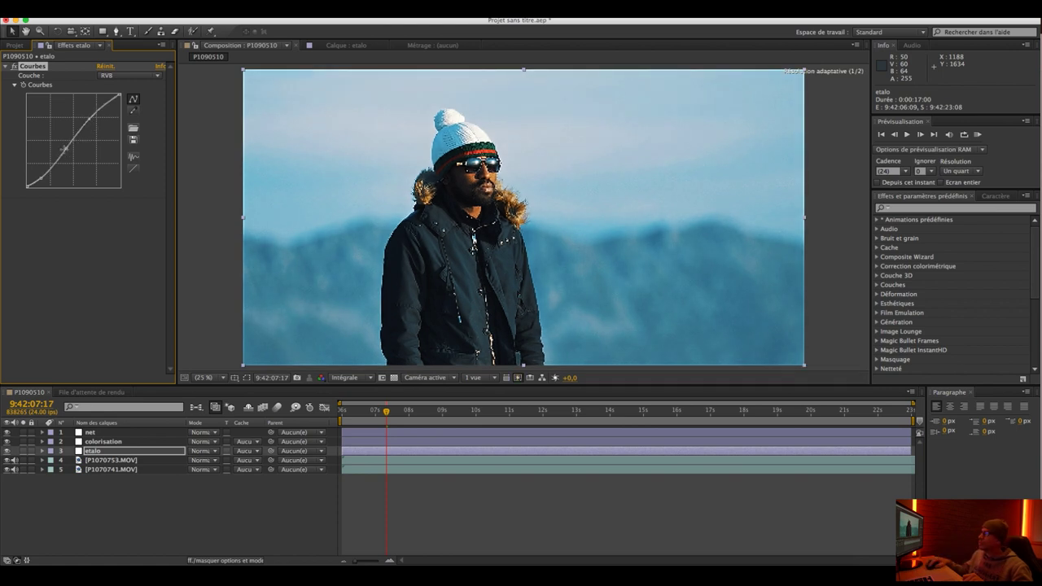
pyautogui.moveTo(65, 150); pyautogui.dragTo(65, 150)
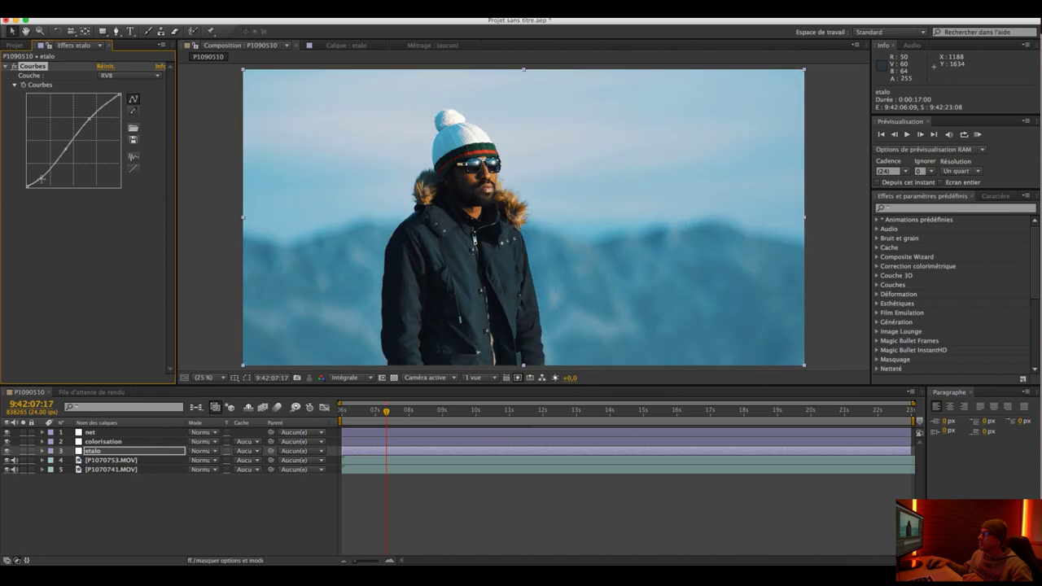
# - Fine-tune the shadow point of the etalo layer's RGB curve
pyautogui.moveTo(42, 183); pyautogui.dragTo(40, 181)
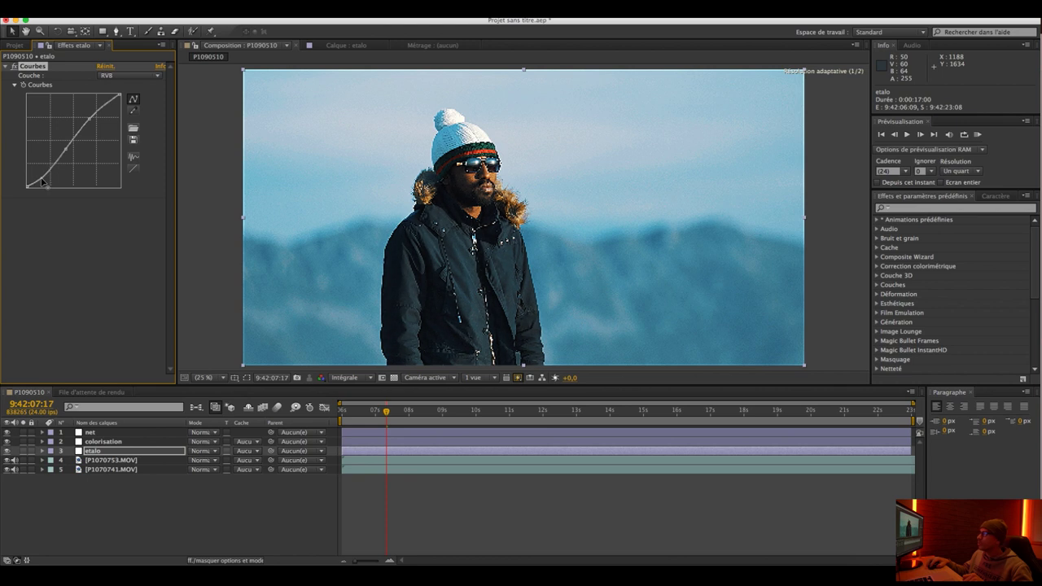
pyautogui.moveTo(43, 180); pyautogui.dragTo(44, 183)
pyautogui.moveTo(38, 178); pyautogui.dragTo(58, 198)
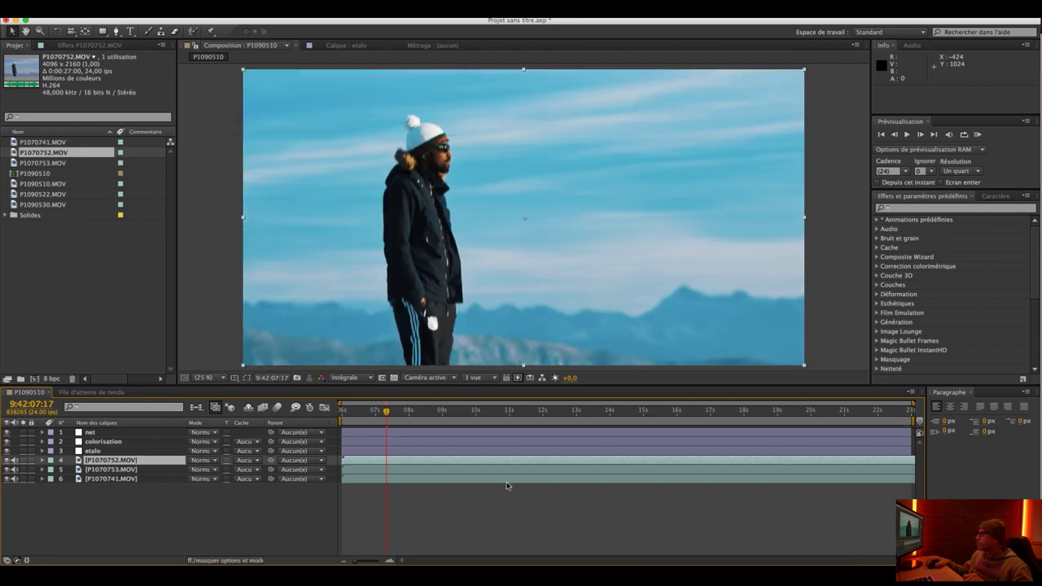
# - Hide the adjustment layers at 9:42:13:22 and compare the P1070752.MOV shot with and without the etalo layer
pyautogui.click(596, 412)
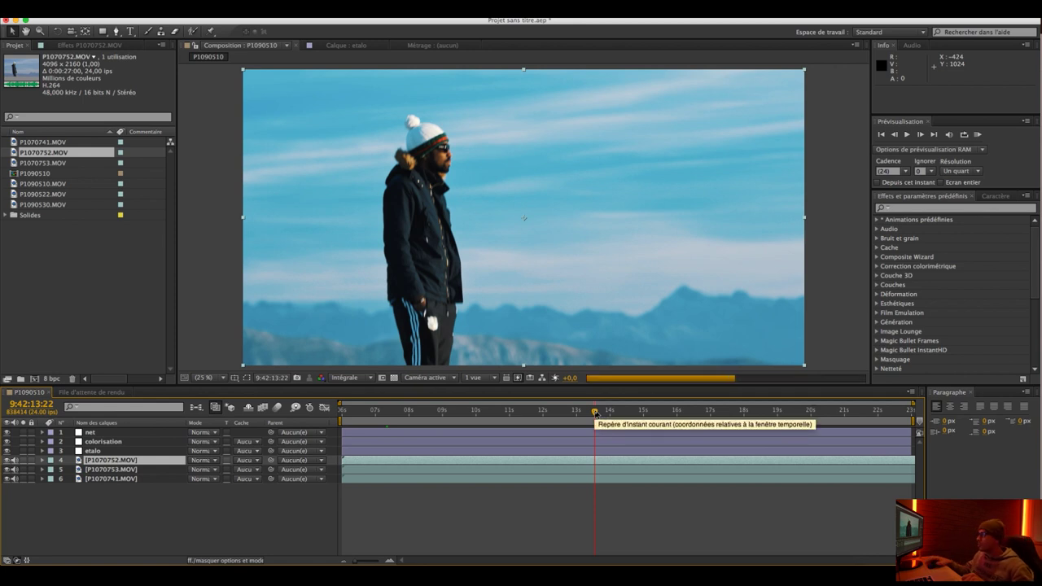
pyautogui.click(6, 433)
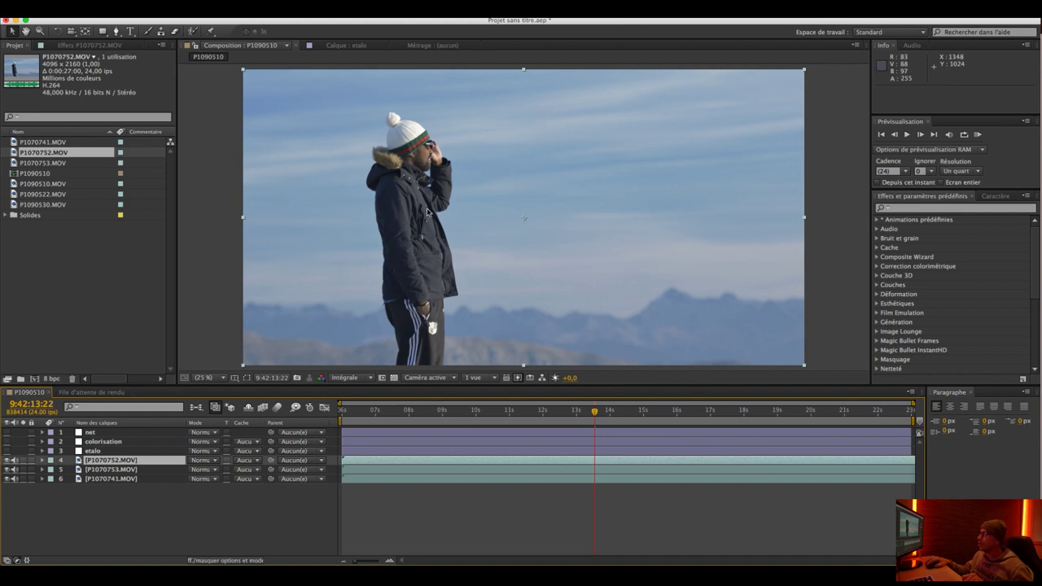
pyautogui.click(7, 451)
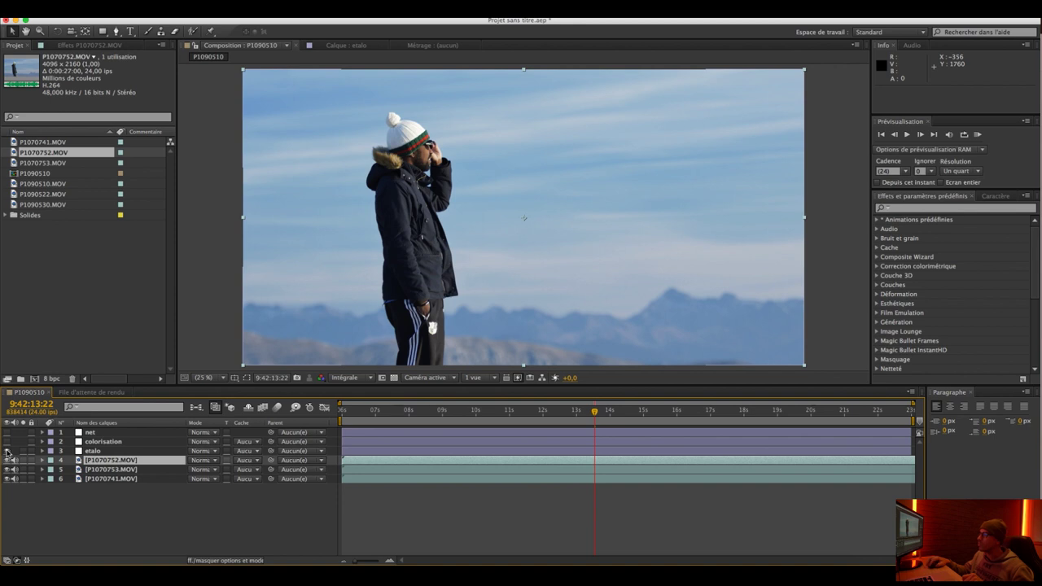
pyautogui.click(7, 451)
pyautogui.click(6, 451)
pyautogui.click(7, 451)
pyautogui.click(6, 451)
pyautogui.click(7, 451)
pyautogui.click(7, 451)
pyautogui.click(7, 451)
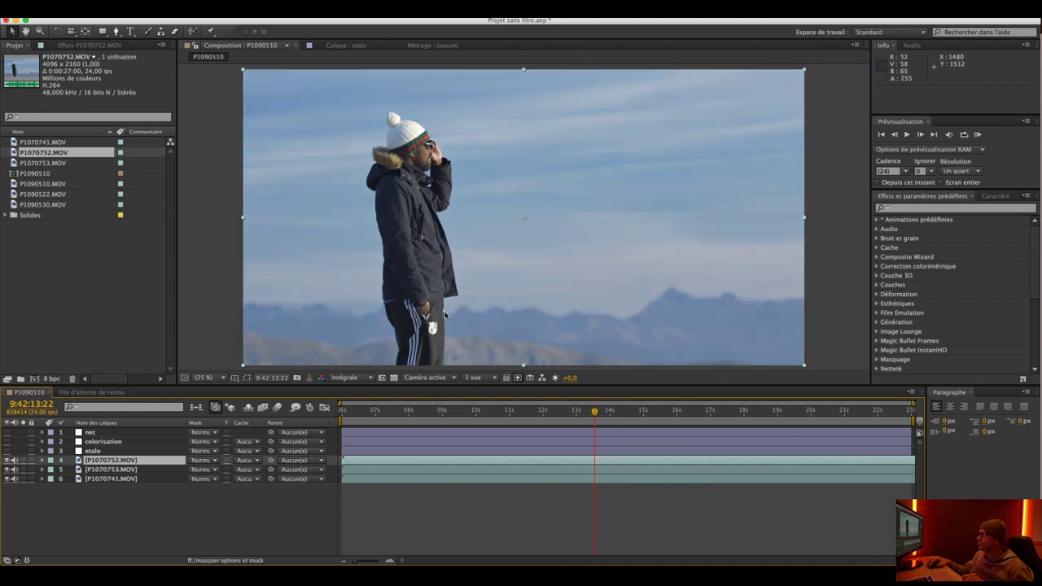
# - Turn the etalo and net layers back on over P1070752.MOV and select the colorisation layer
pyautogui.click(7, 451)
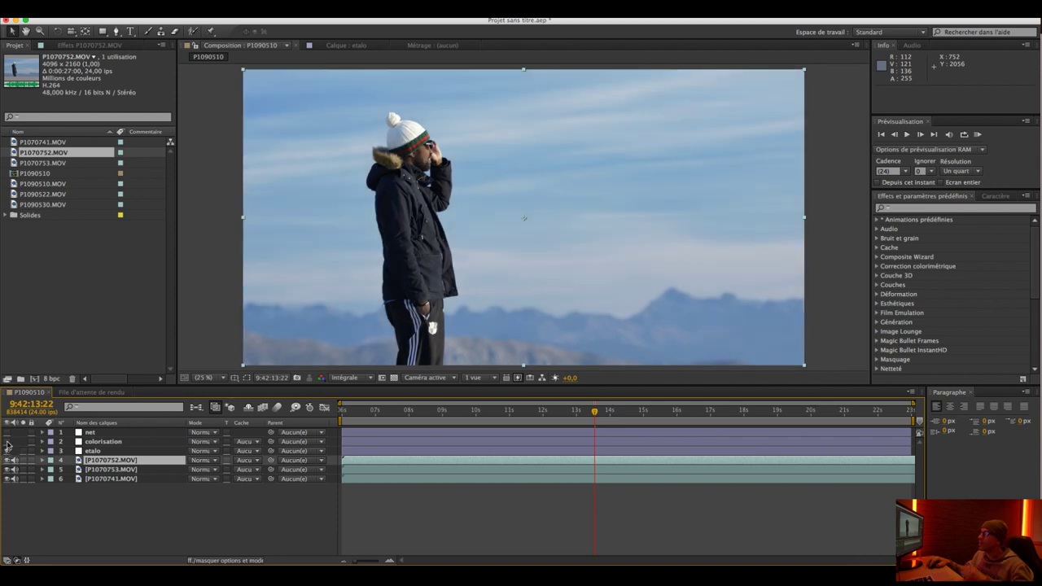
pyautogui.click(6, 432)
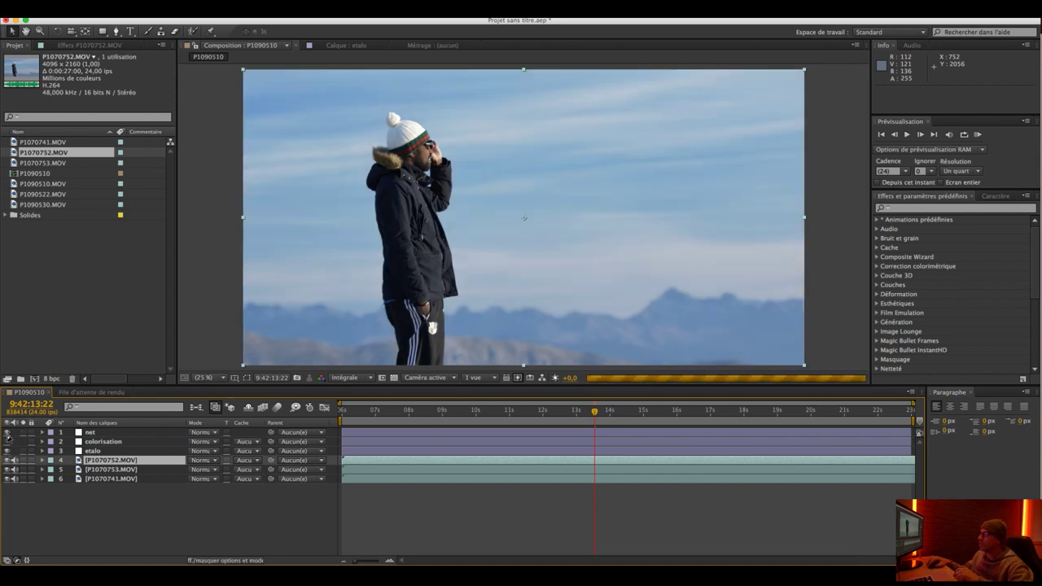
pyautogui.click(81, 442)
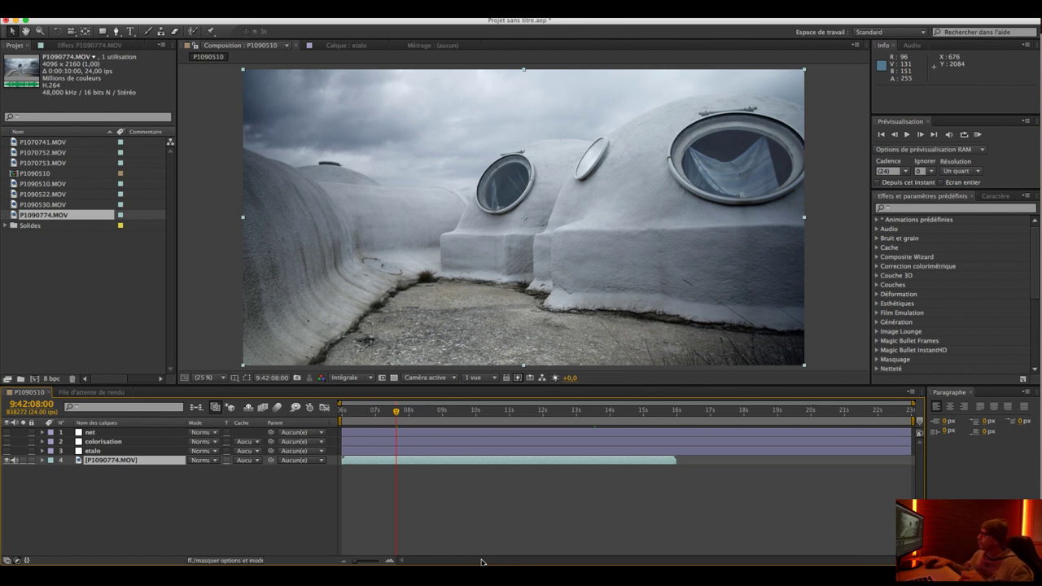
# - Turn on the etalo layer over P1090774.MOV, comparing the shot with and without it
pyautogui.click(6, 451)
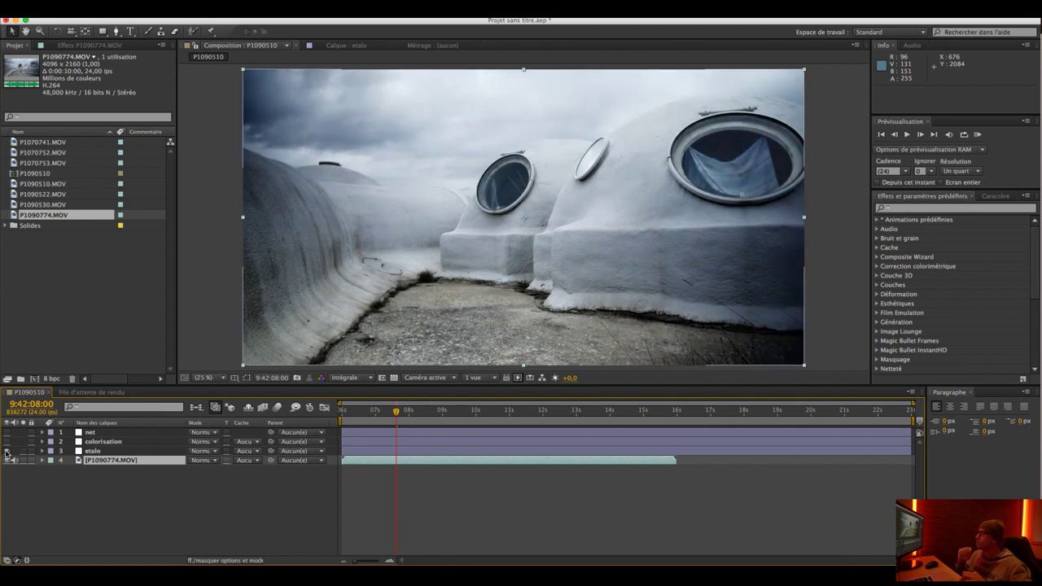
pyautogui.click(6, 451)
pyautogui.click(7, 451)
pyautogui.click(6, 451)
# - Rework the midtone point of the etalo layer's RGB curve for the P1090774.MOV shot
pyautogui.click(94, 451)
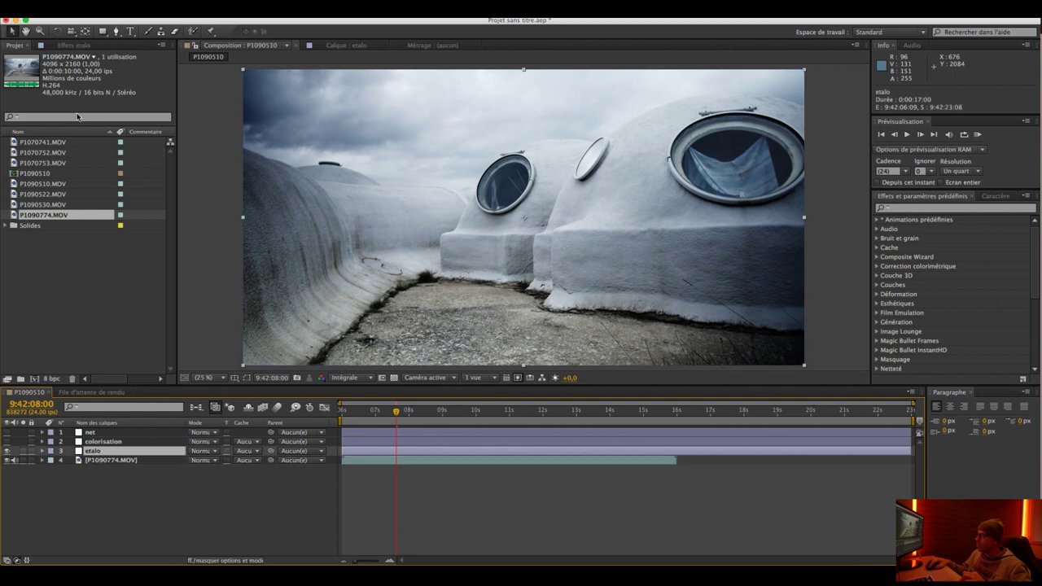
pyautogui.click(73, 47)
pyautogui.moveTo(88, 120); pyautogui.dragTo(66, 153)
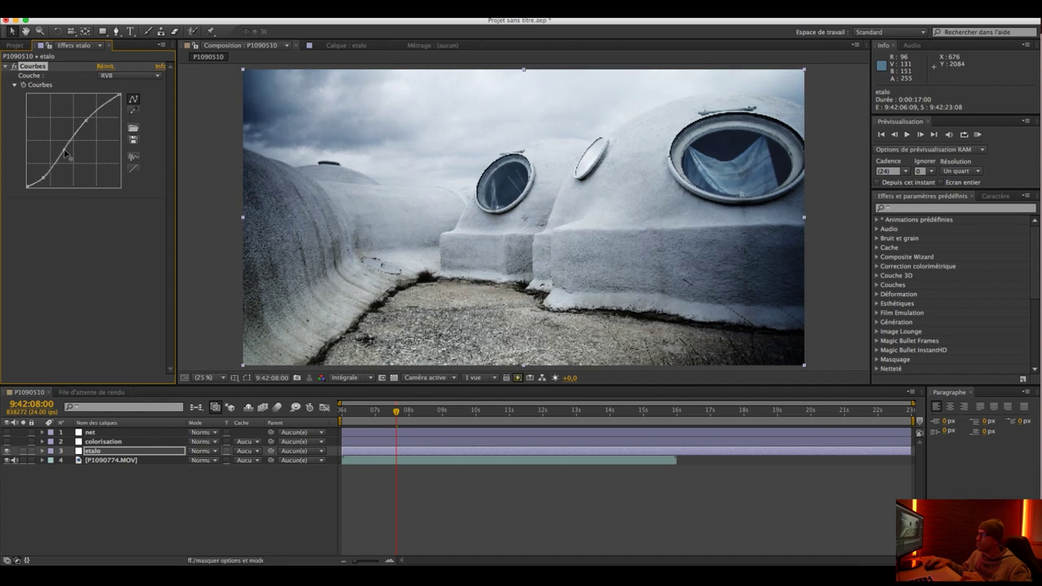
# - Turn the colorisation and net layers back on over P1090774.MOV
pyautogui.click(7, 442)
pyautogui.click(7, 442)
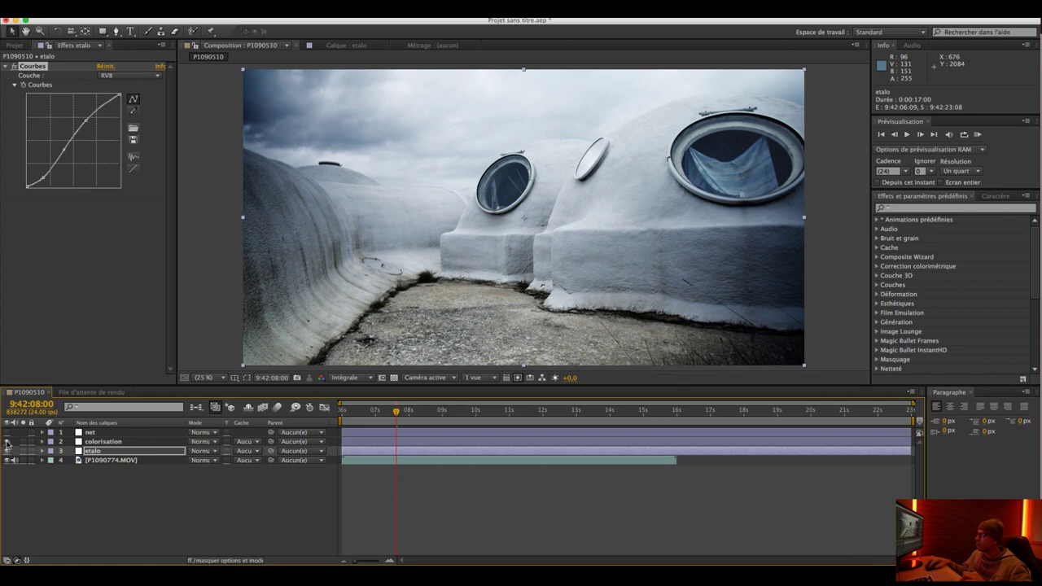
pyautogui.click(8, 442)
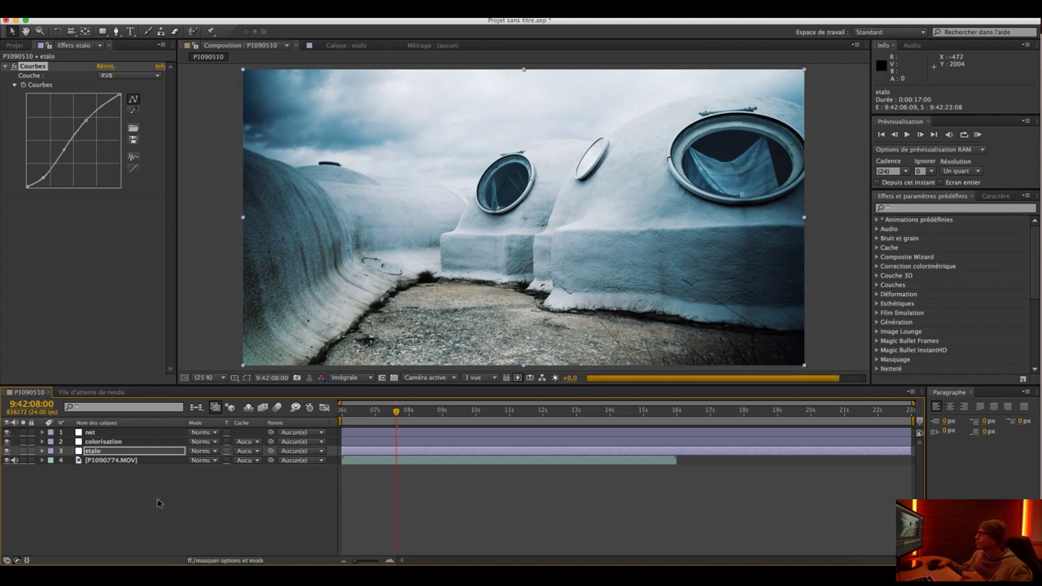
# - Lower the highlight point of the etalo layer's RGB curve slightly to soften the bright sky
pyautogui.click(114, 444)
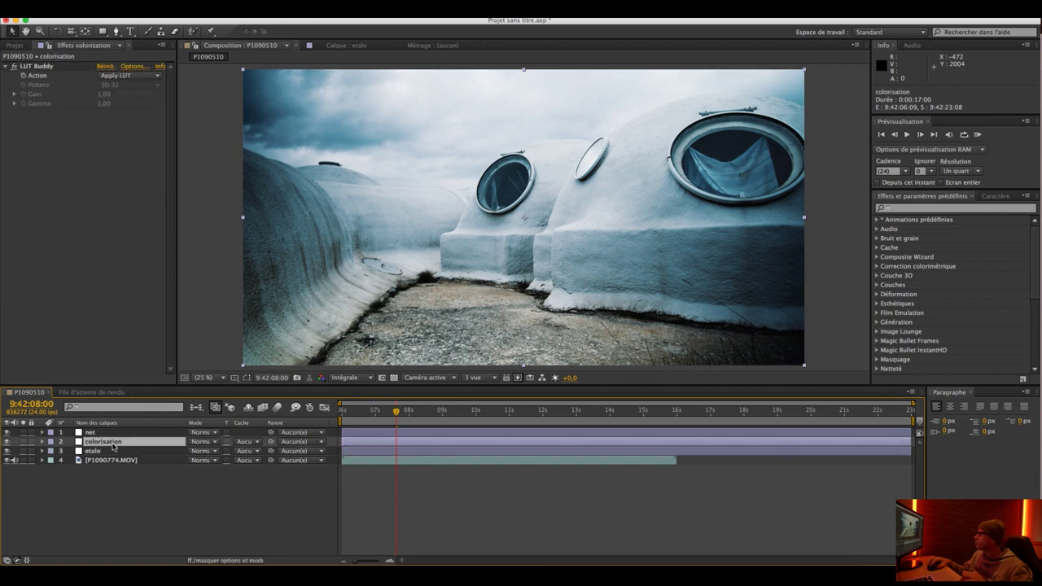
pyautogui.click(102, 451)
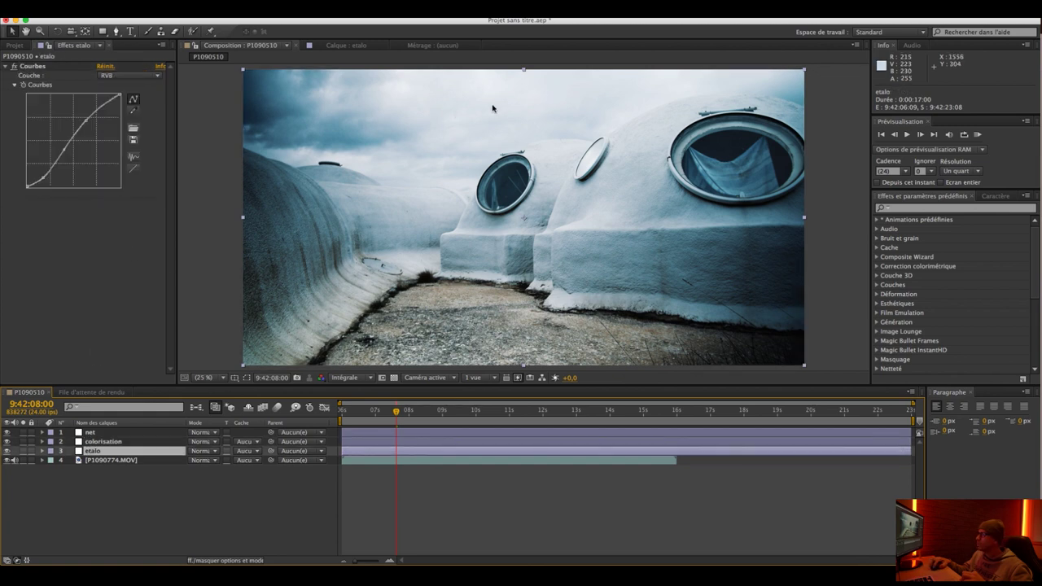
pyautogui.click(87, 122)
pyautogui.moveTo(92, 124); pyautogui.dragTo(86, 125)
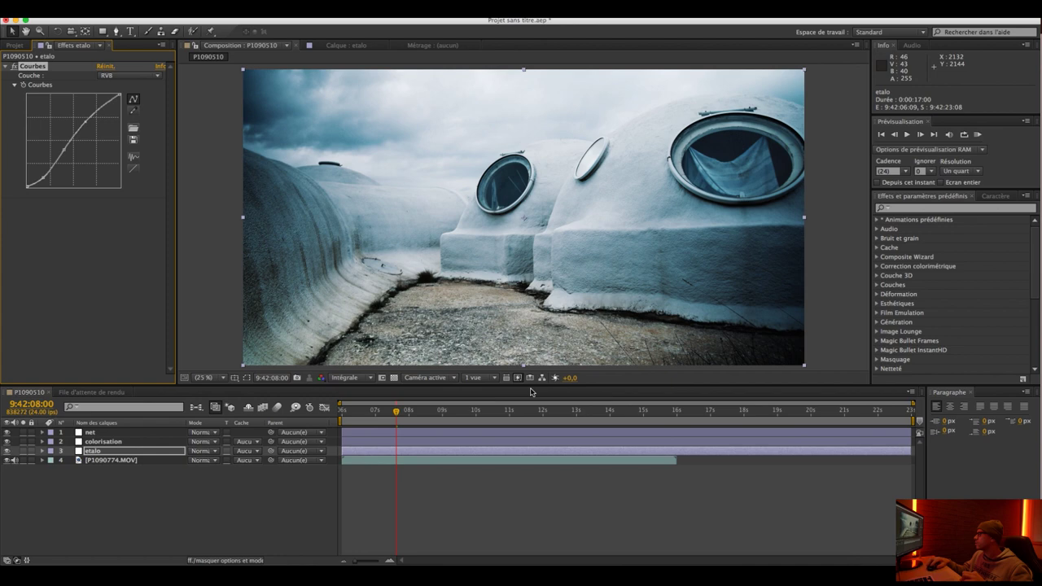
# - Examine the wall and ground detail at 50% with the colorisation layer on and off
pyautogui.scroll(2, 456, 288)
pyautogui.moveTo(392, 295); pyautogui.dragTo(698, 141)
pyautogui.scroll(-2, 642, 234)
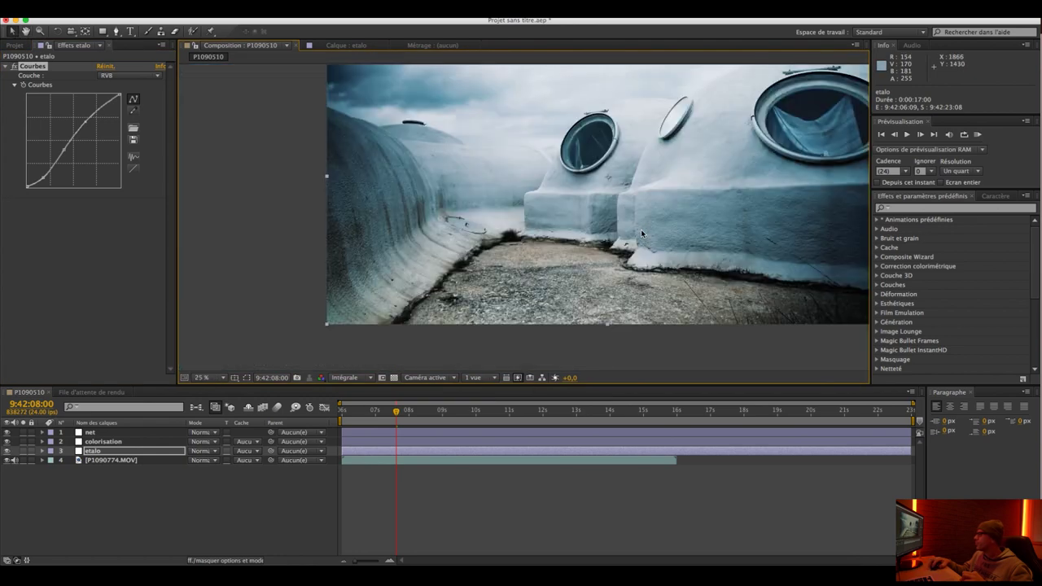
pyautogui.scroll(2, 640, 228)
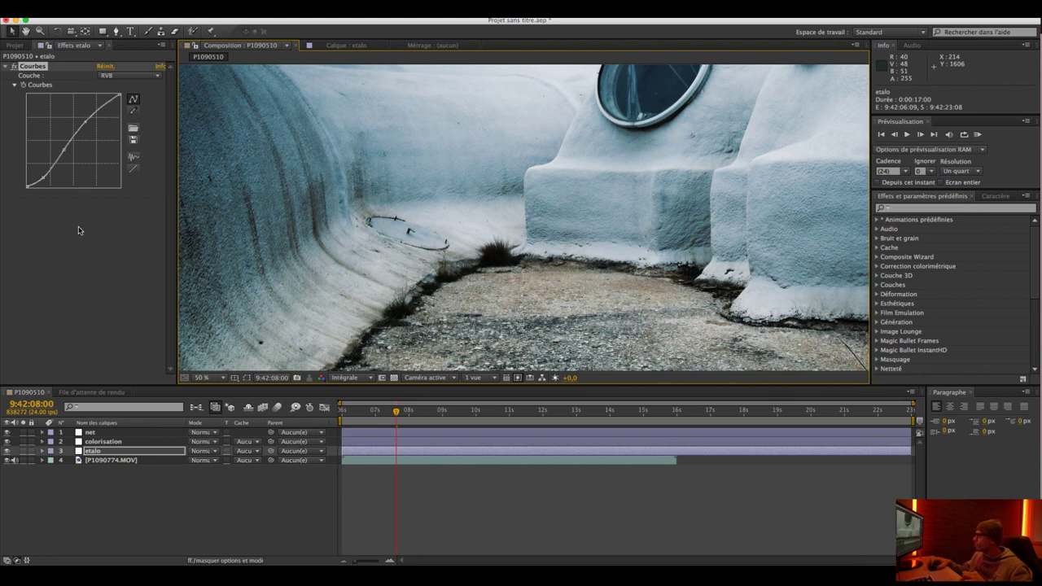
pyautogui.click(6, 441)
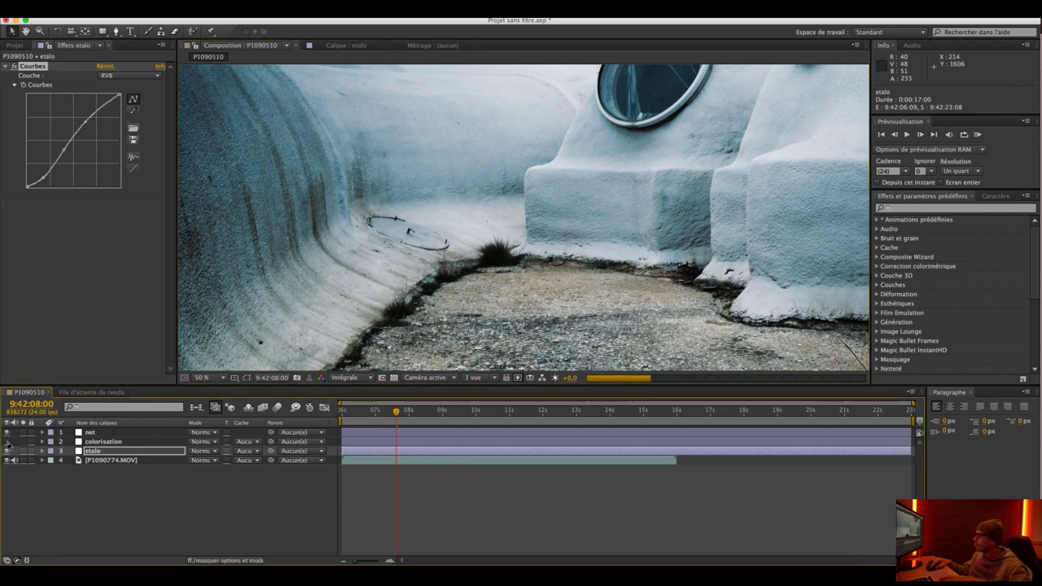
pyautogui.click(7, 442)
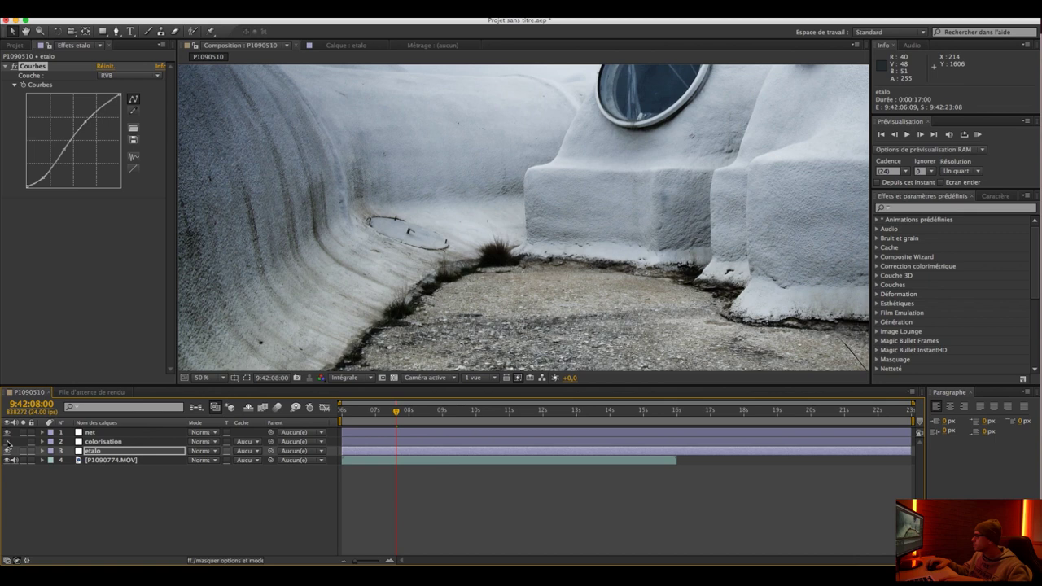
pyautogui.click(7, 442)
# - Compare the shot with the etalo layer off and on, checking the white wall texture up to 100%
pyautogui.click(7, 451)
pyautogui.click(8, 452)
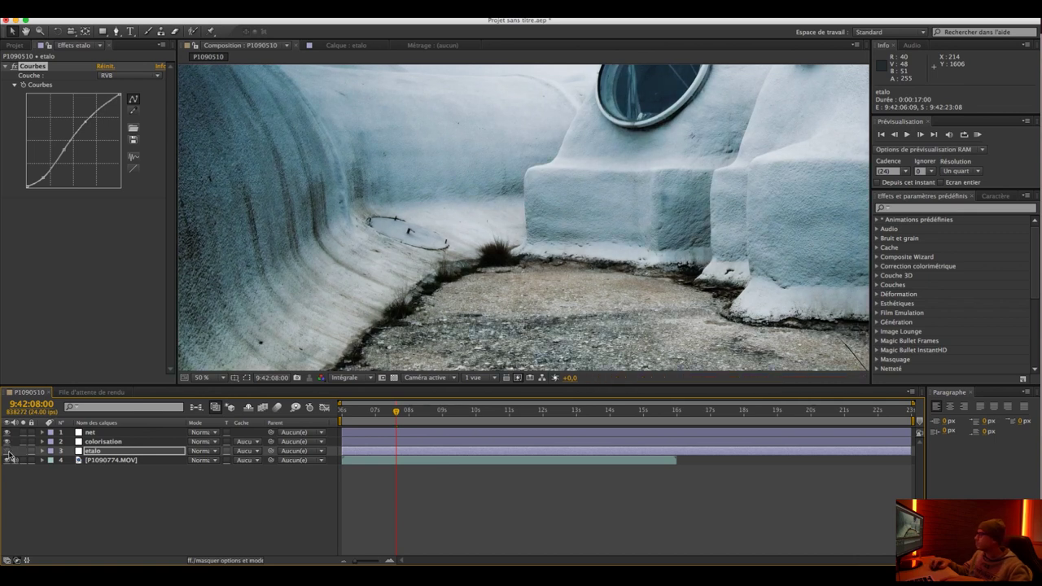
pyautogui.click(8, 452)
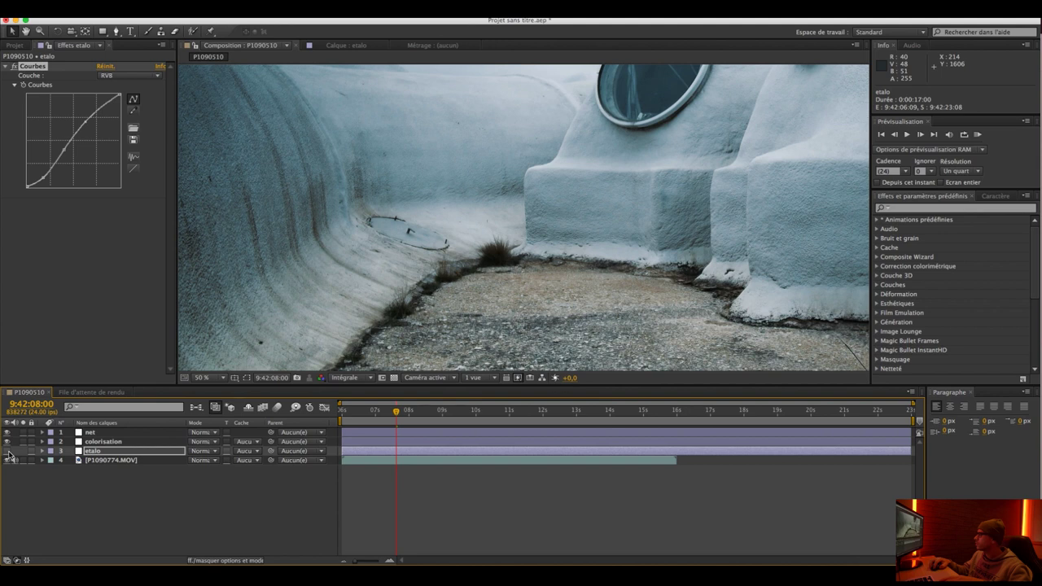
pyautogui.scroll(-1, 384, 244)
pyautogui.moveTo(684, 148); pyautogui.dragTo(601, 184)
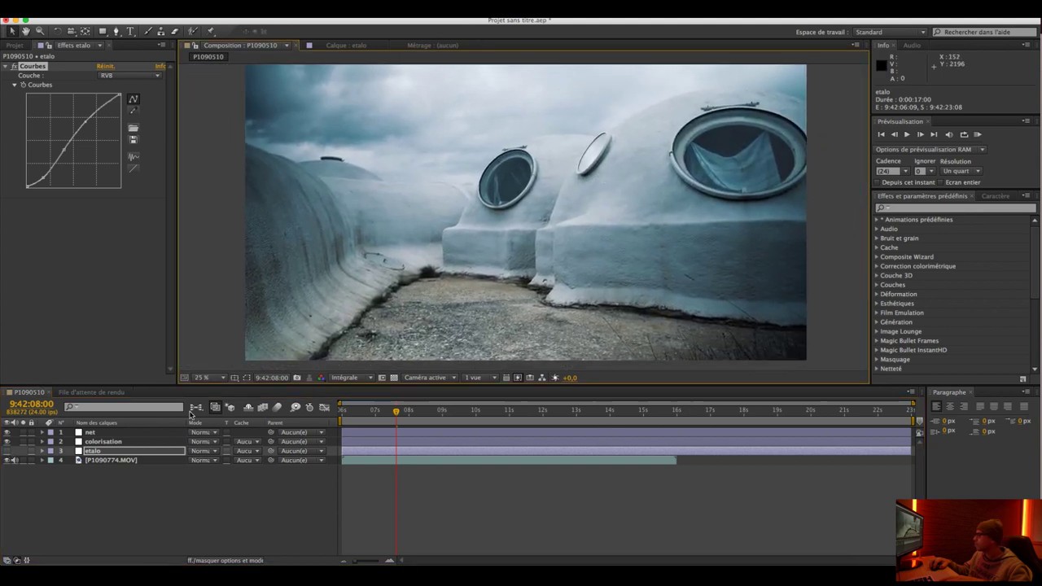
pyautogui.scroll(1, 389, 257)
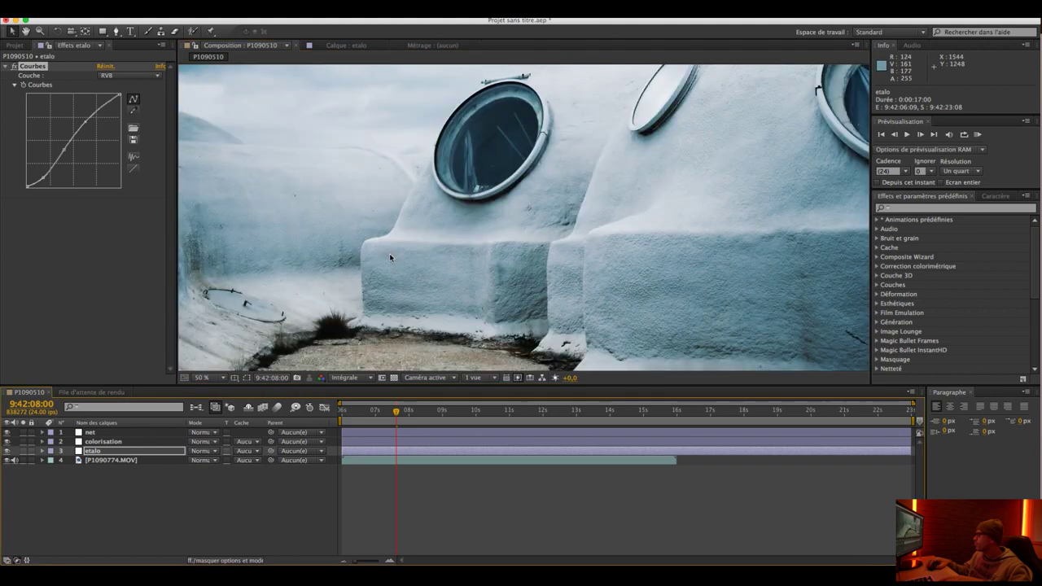
pyautogui.scroll(1, 389, 257)
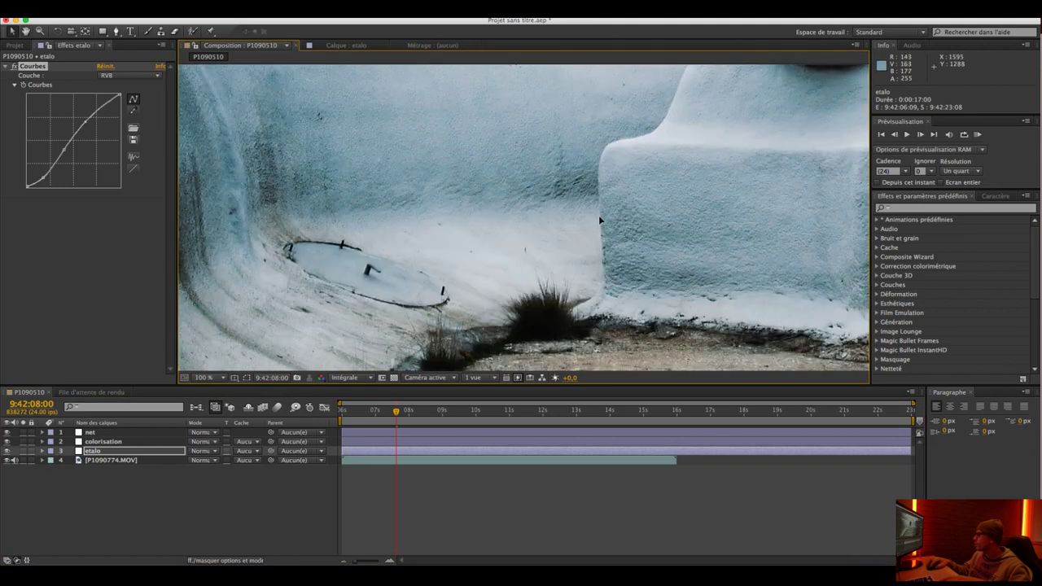
# - Fit the whole composition in the viewer and undo the accidental move of the etalo layer
pyautogui.moveTo(661, 204); pyautogui.dragTo(594, 244)
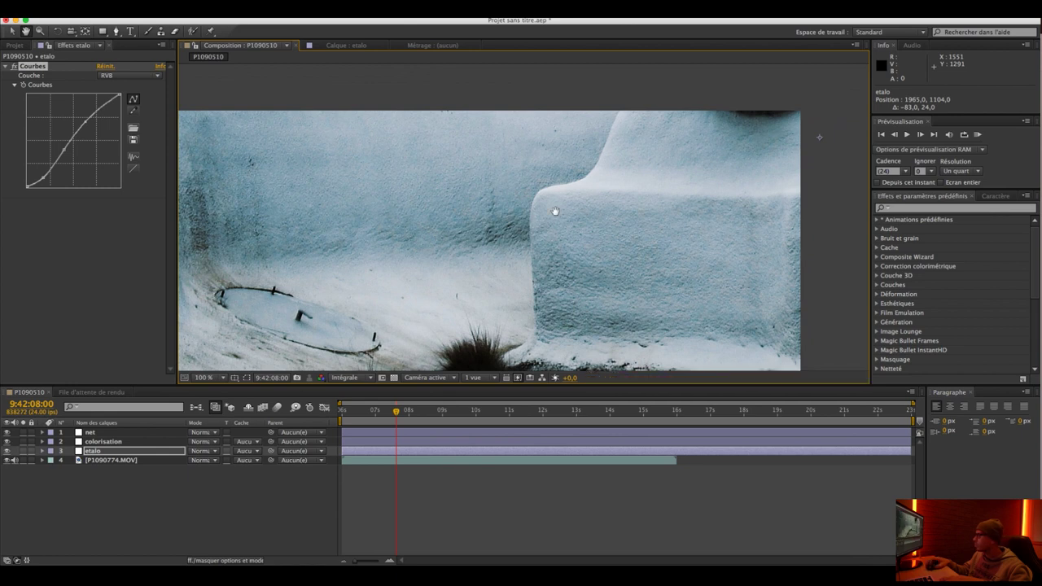
pyautogui.scroll(-1, 551, 215)
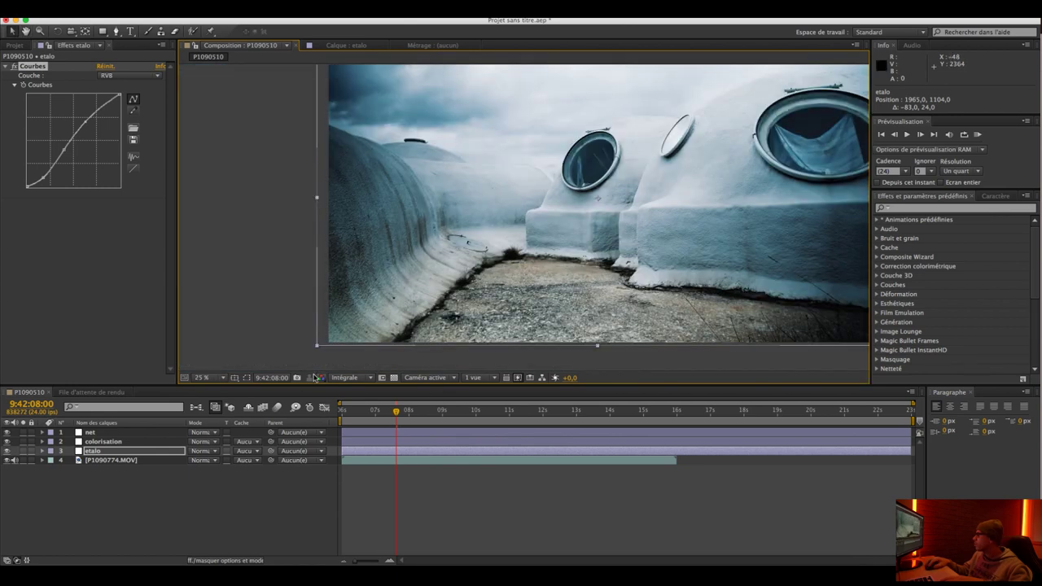
pyautogui.click(204, 378)
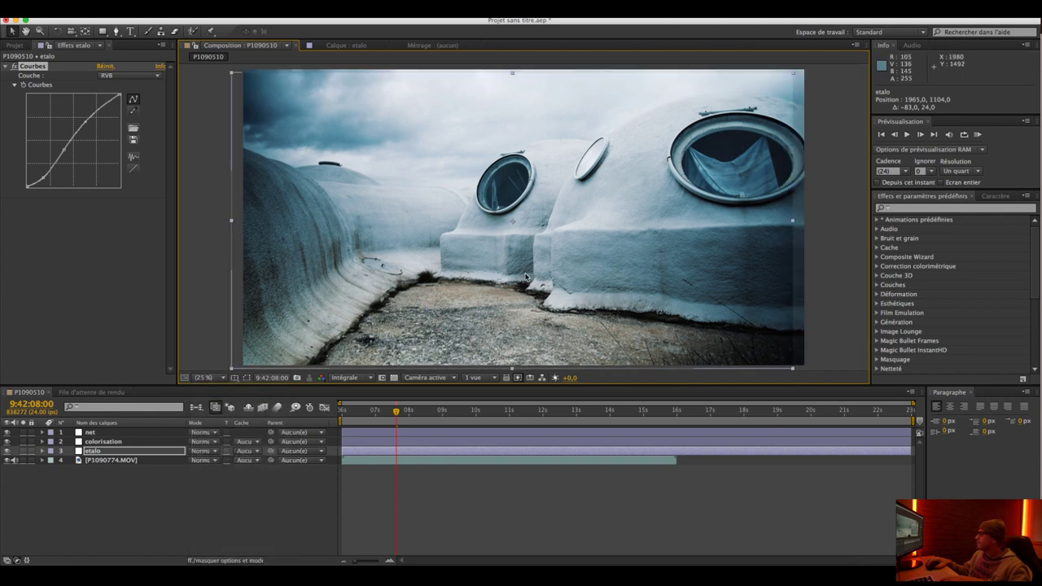
pyautogui.press('super+z')
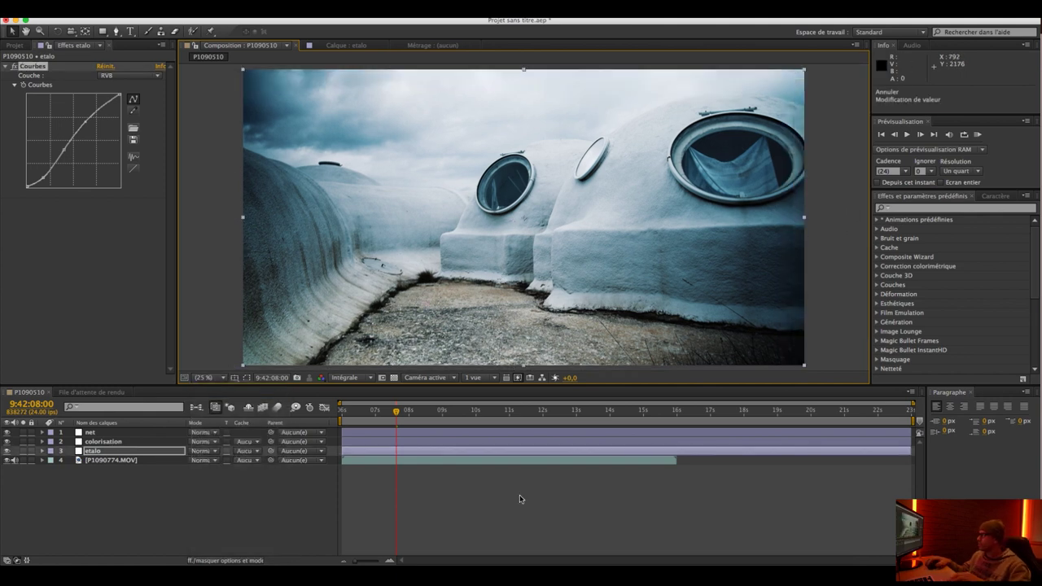